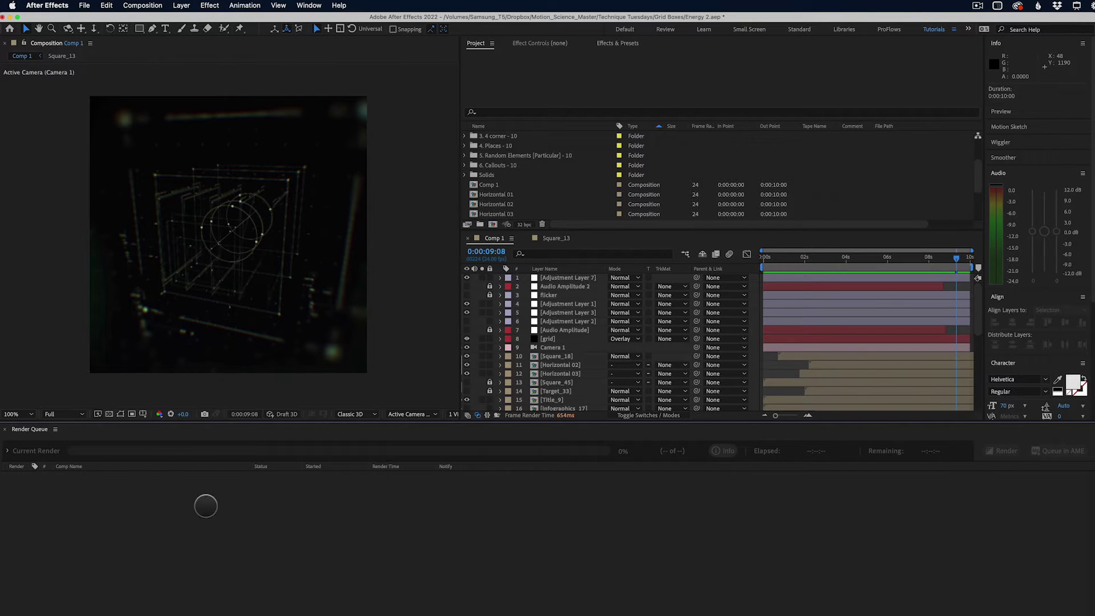
Add Comp 1 to the After Effects render queue from the Composition menu.
{"action": "left_click", "coordinate": [36, 432]}
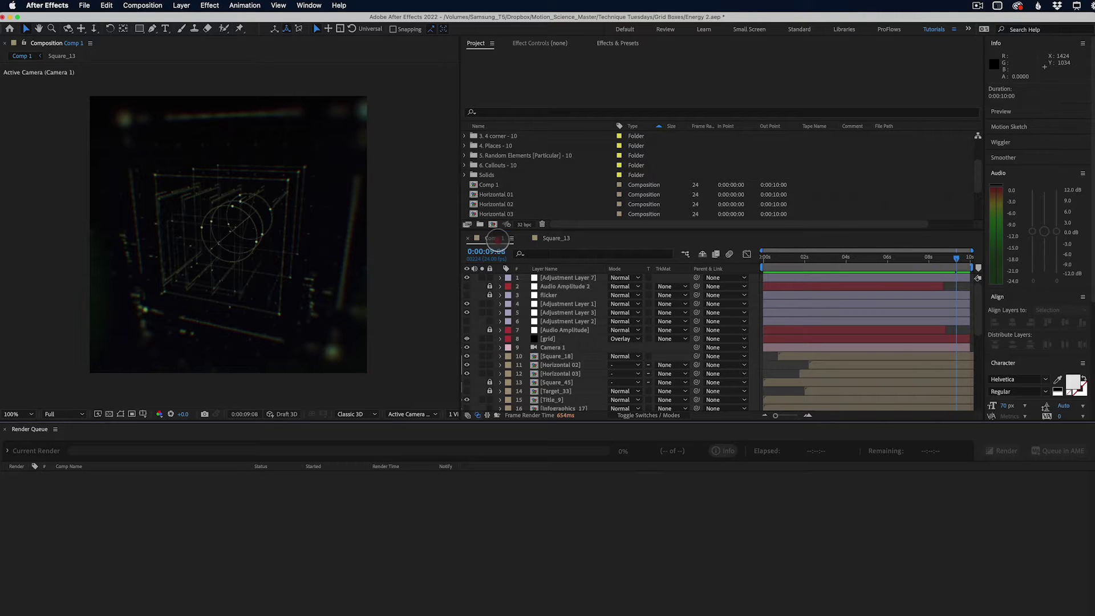
{"action": "left_click", "coordinate": [501, 245]}
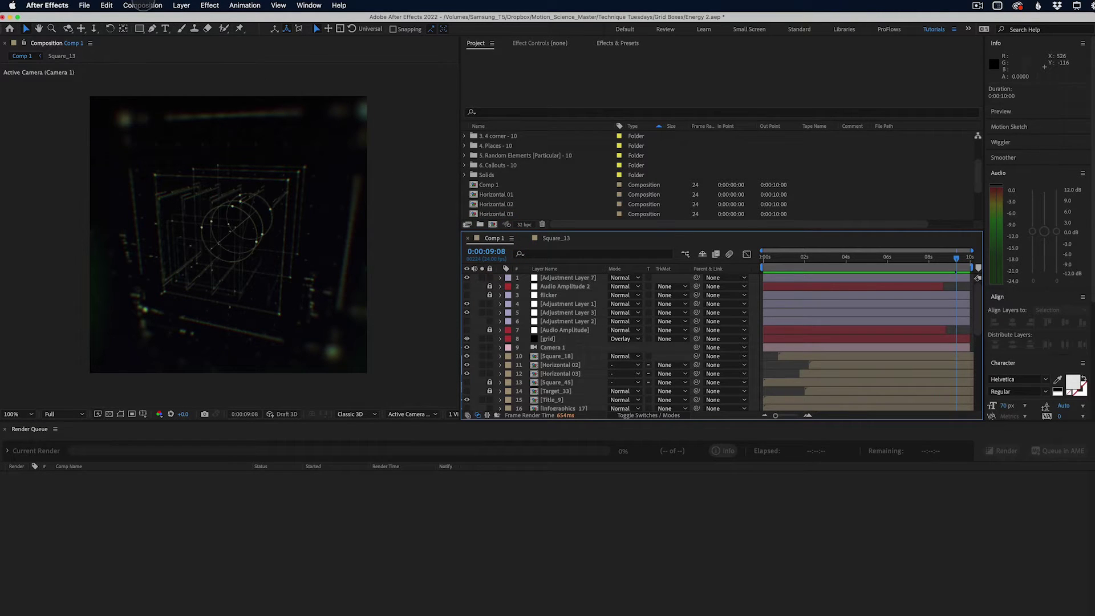
{"action": "left_click", "coordinate": [143, 5]}
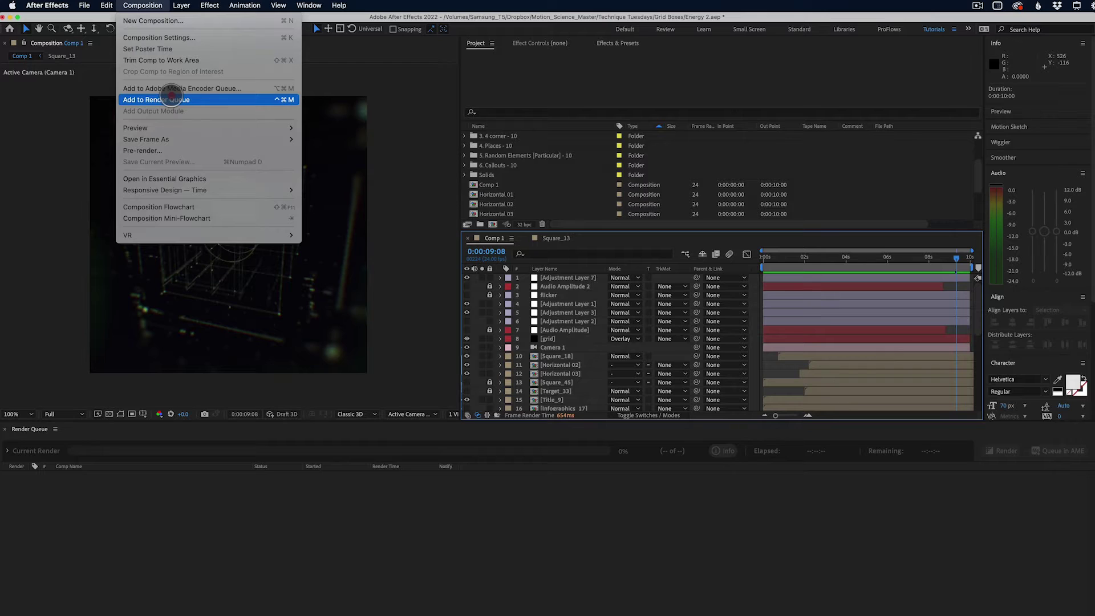
{"action": "left_click", "coordinate": [166, 99]}
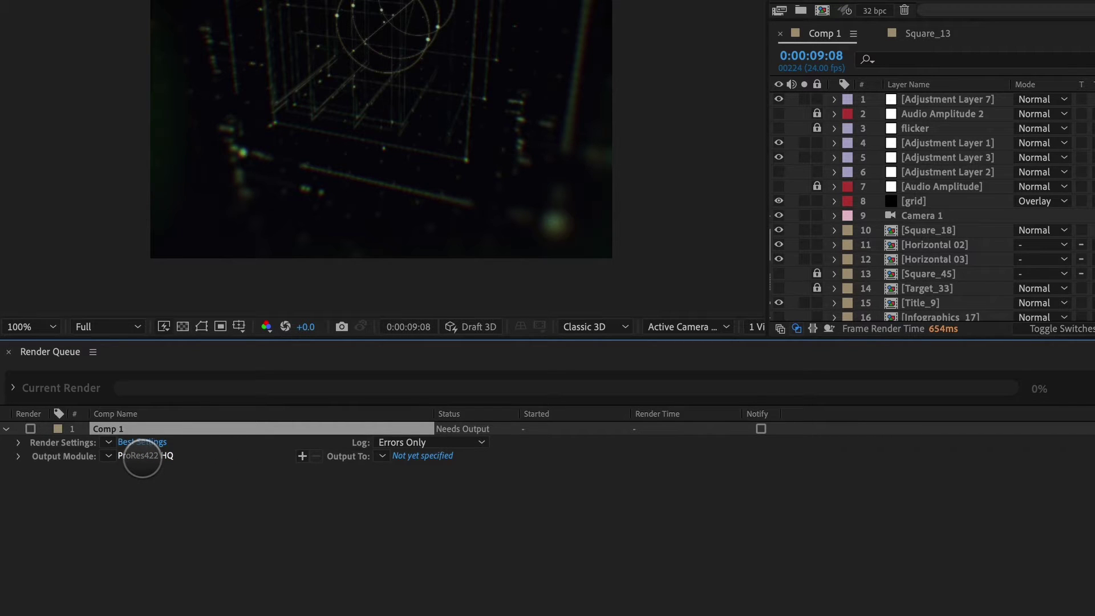
Open the ProRes422 HQ output module settings for Comp 1, keeping QuickTime as format.
{"action": "left_click", "coordinate": [142, 456]}
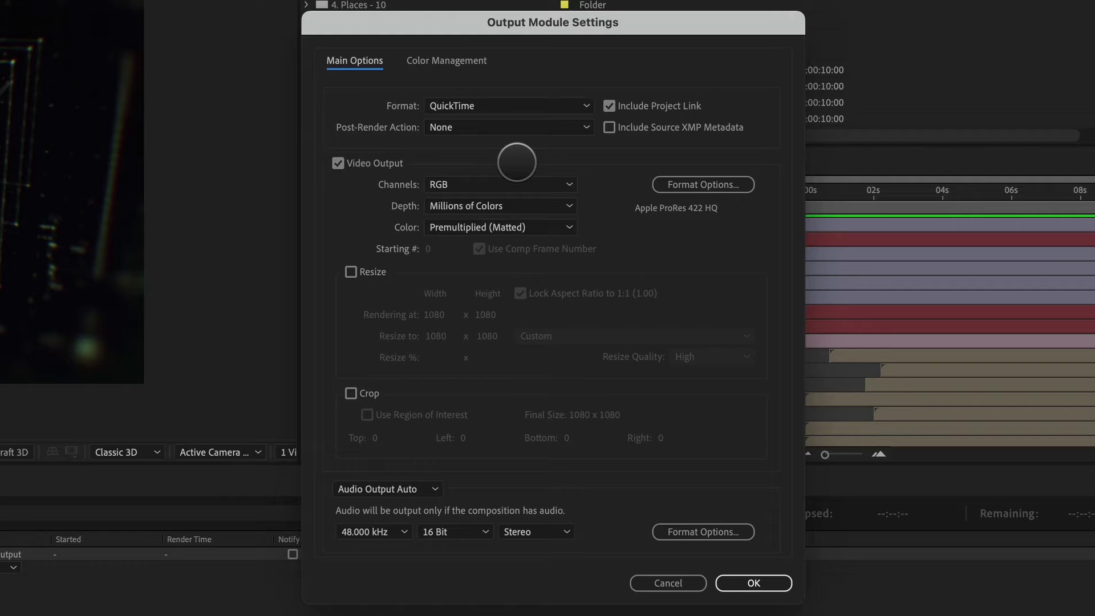
{"action": "left_click", "coordinate": [508, 106]}
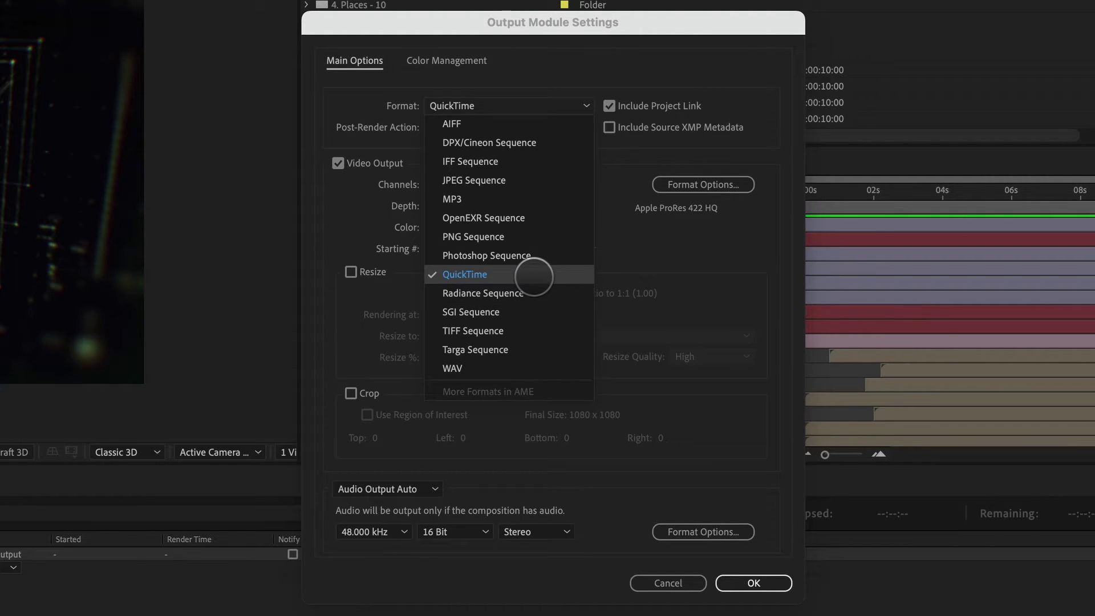
{"action": "left_click", "coordinate": [534, 274]}
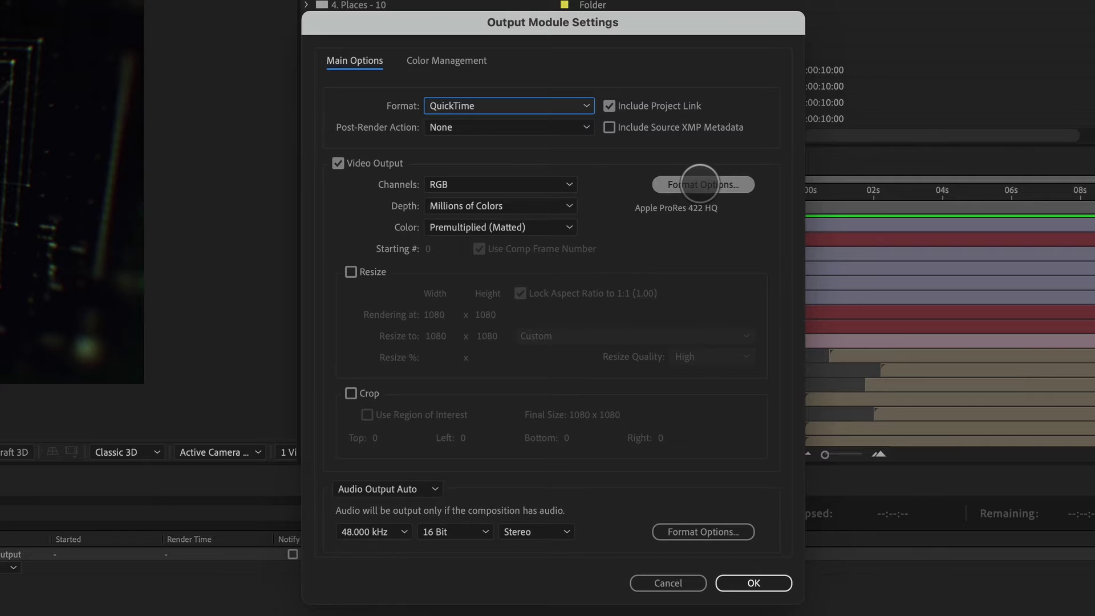
{"action": "left_click", "coordinate": [701, 183]}
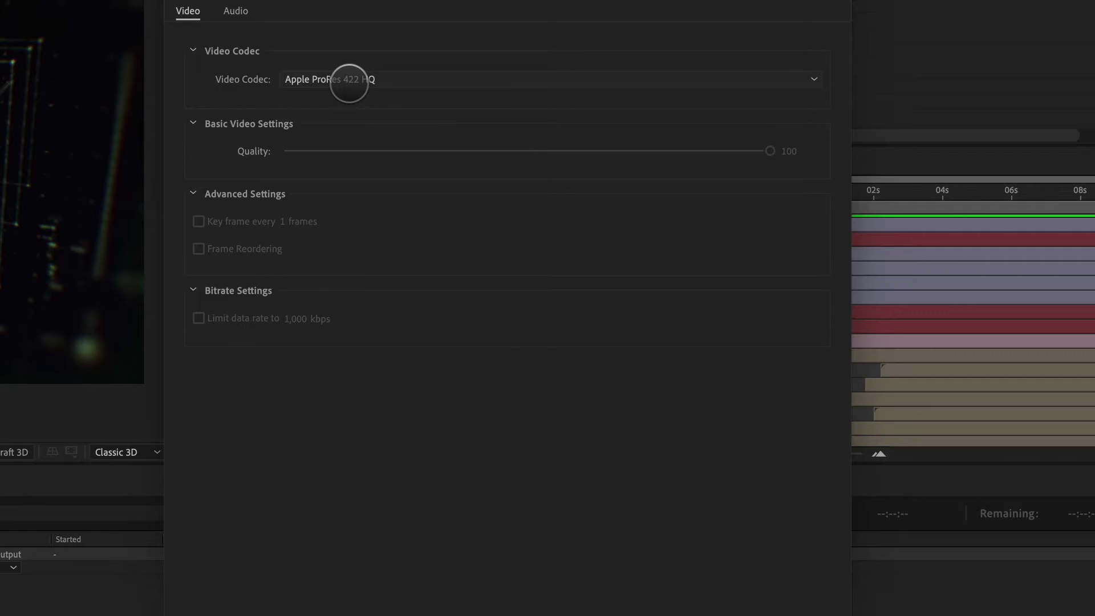
{"action": "left_click", "coordinate": [351, 80]}
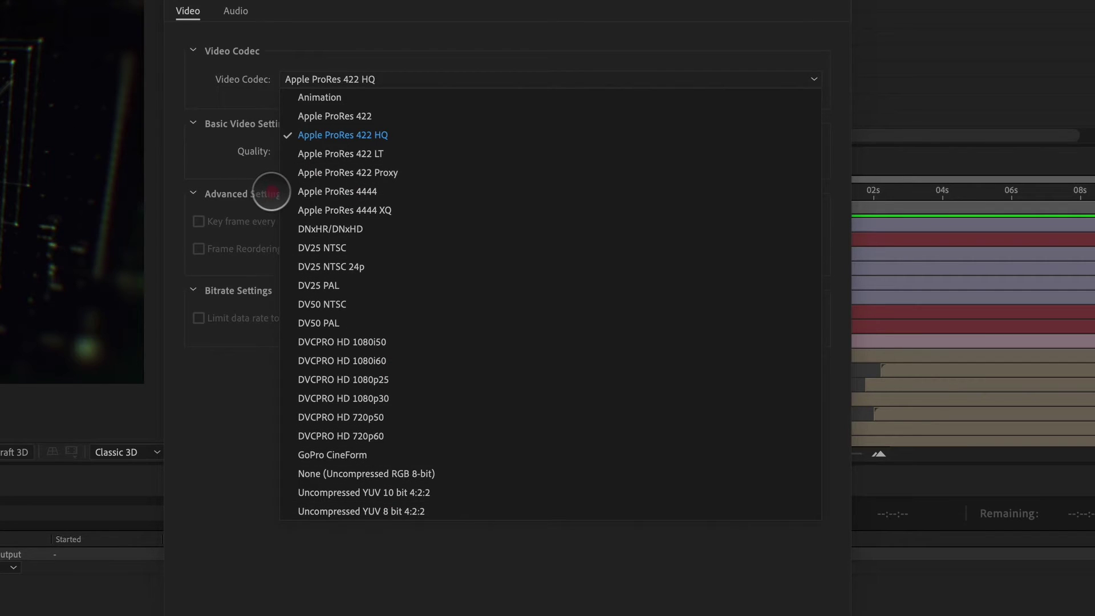
{"action": "left_click", "coordinate": [318, 135]}
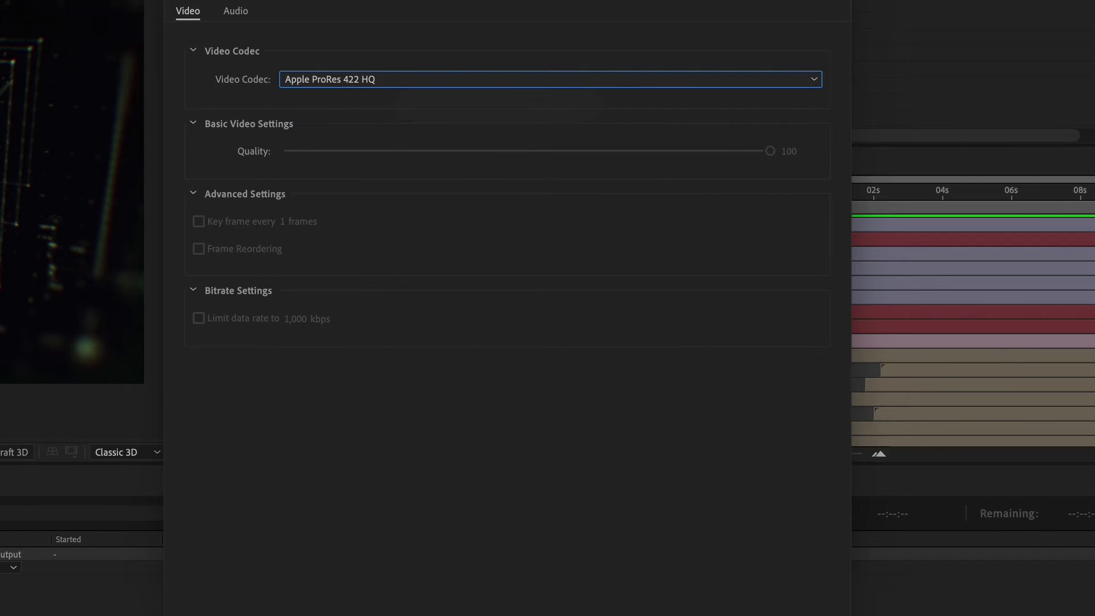
{"action": "key", "text": "Return"}
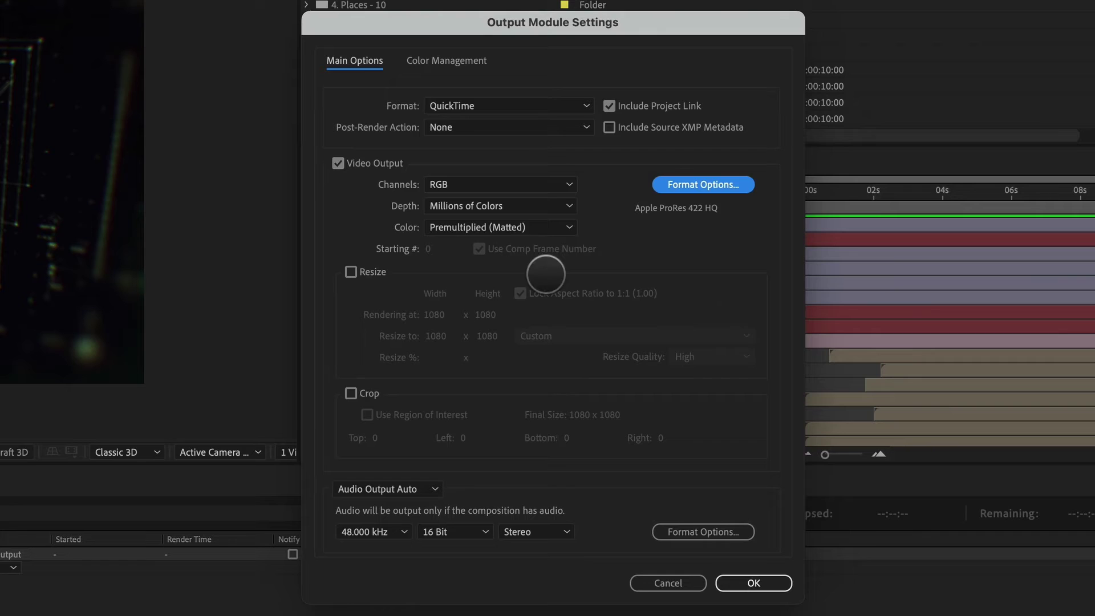
Switch the QuickTime video codec to Apple ProRes 4444.
{"action": "left_click", "coordinate": [456, 188]}
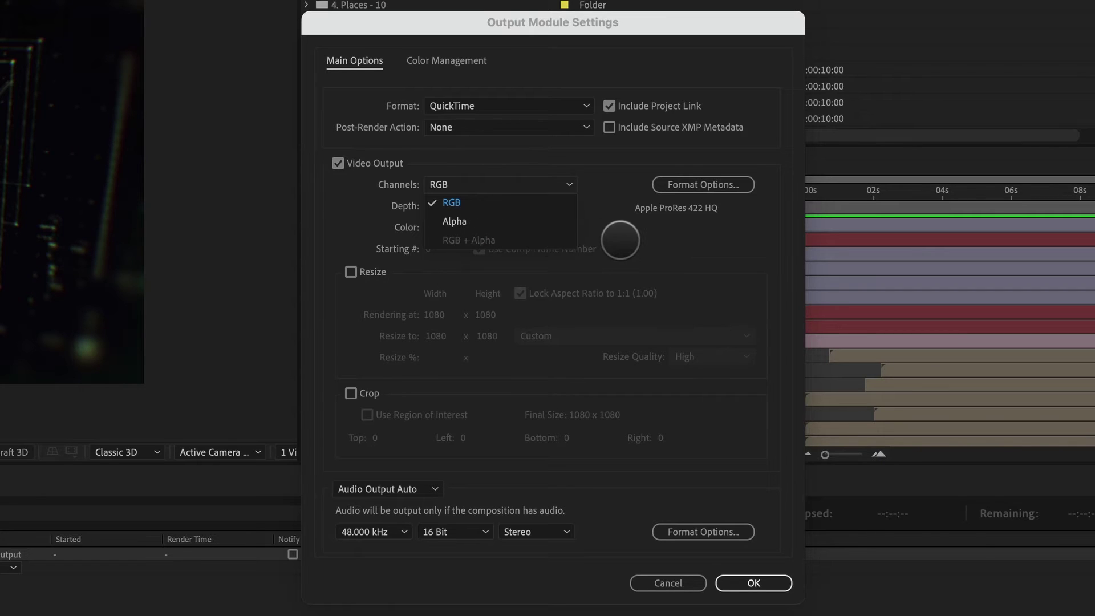
{"action": "left_click", "coordinate": [674, 184]}
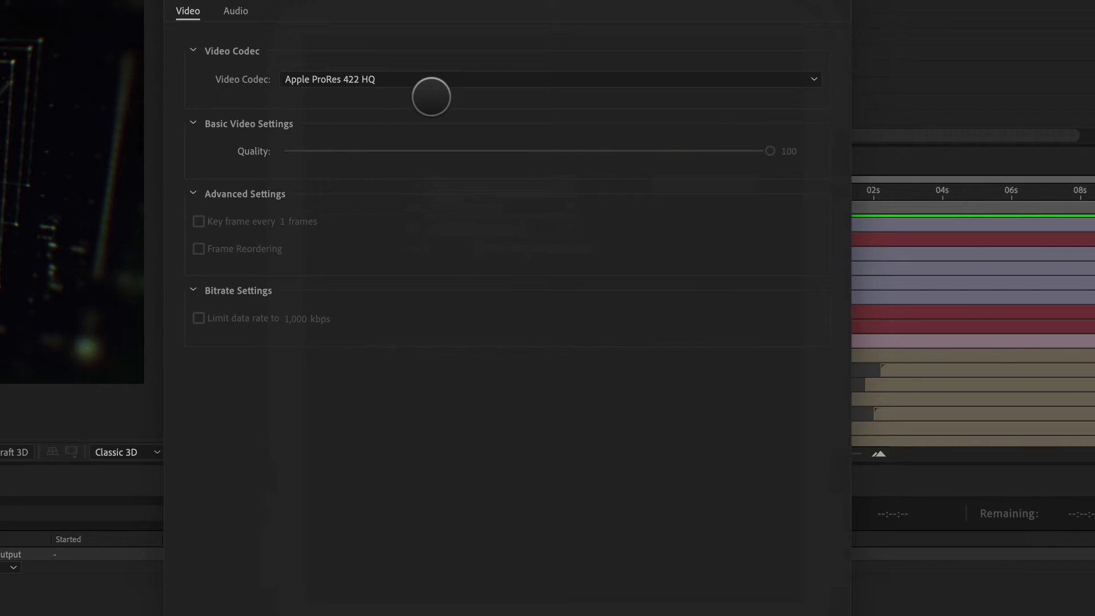
{"action": "left_click", "coordinate": [393, 81]}
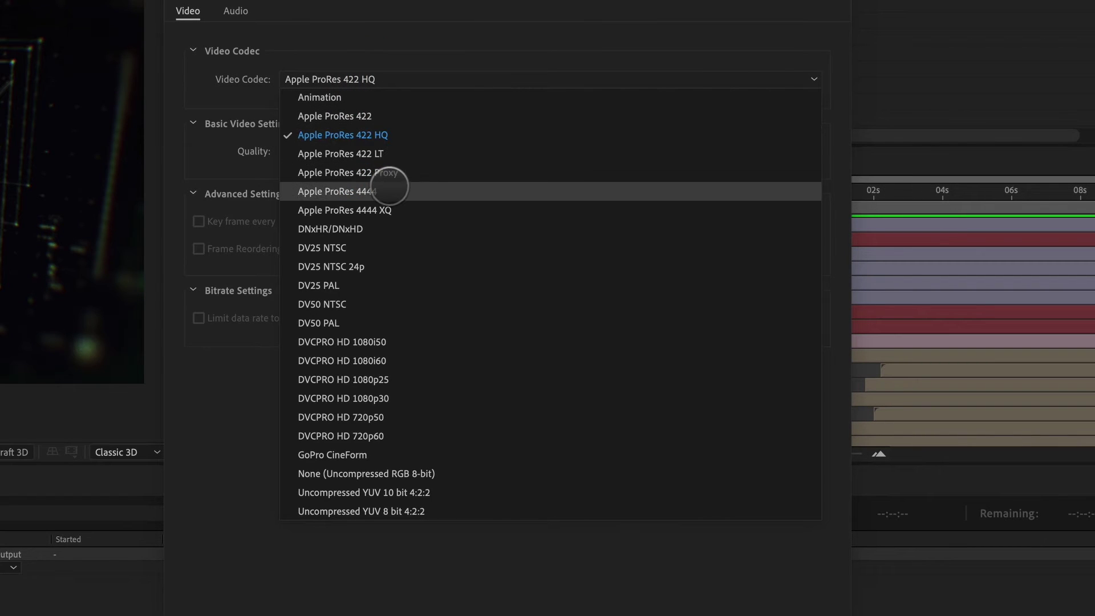
{"action": "left_click", "coordinate": [385, 191]}
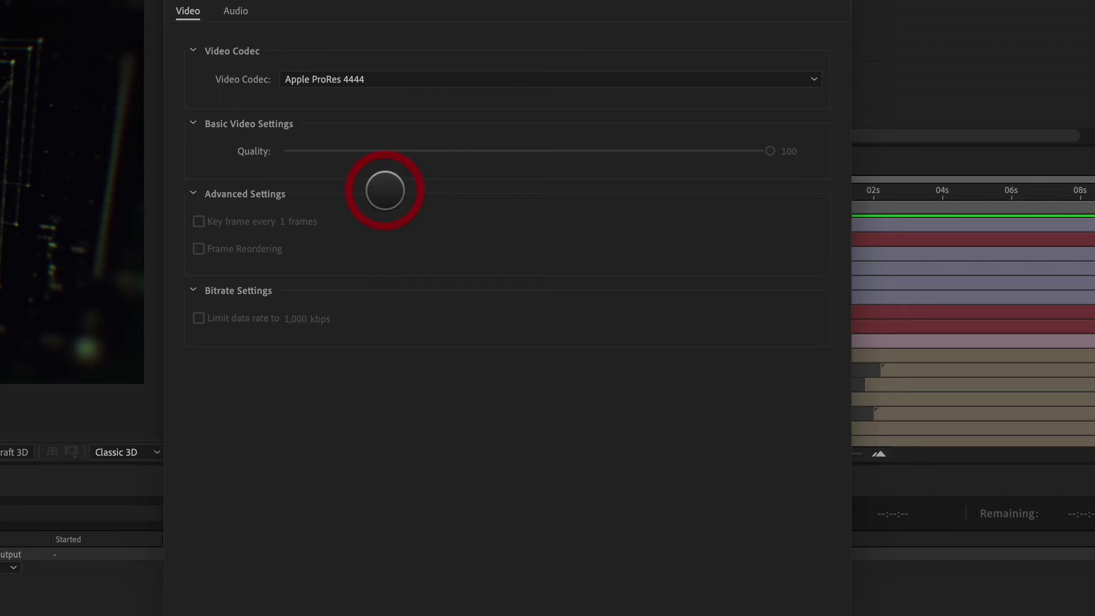
{"action": "key", "text": "Return"}
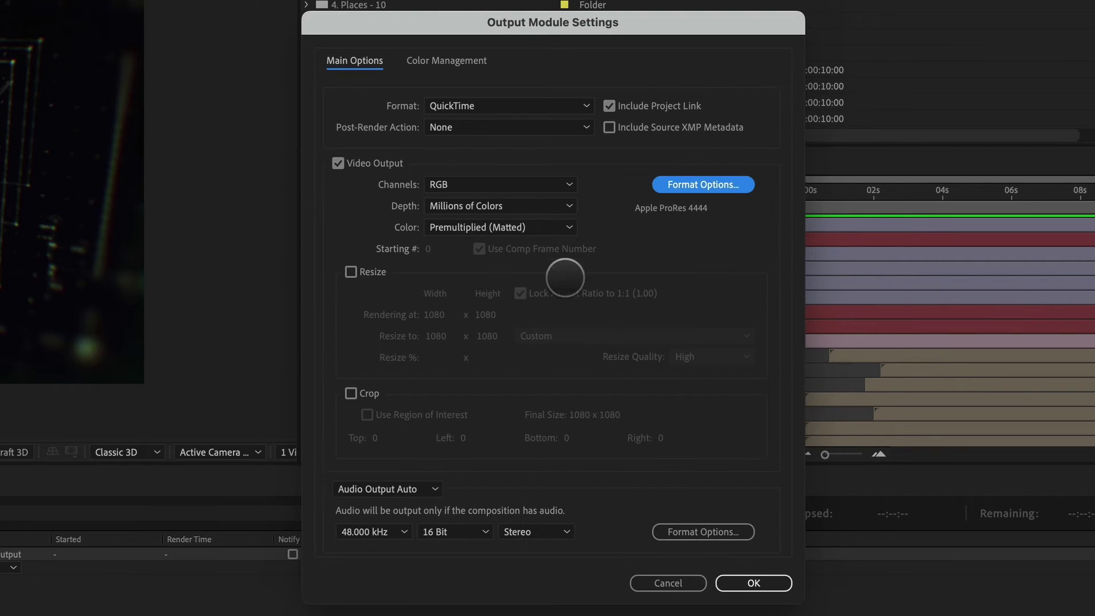
Set channels to RGB + Alpha and leave audio output on Auto.
{"action": "left_click", "coordinate": [472, 185]}
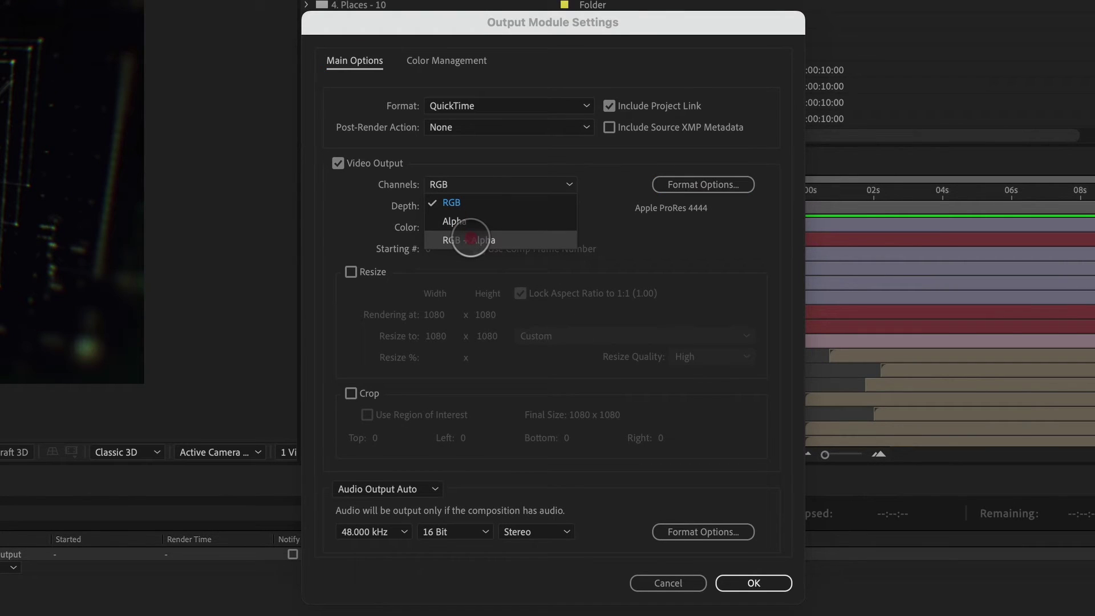
{"action": "left_click", "coordinate": [501, 239]}
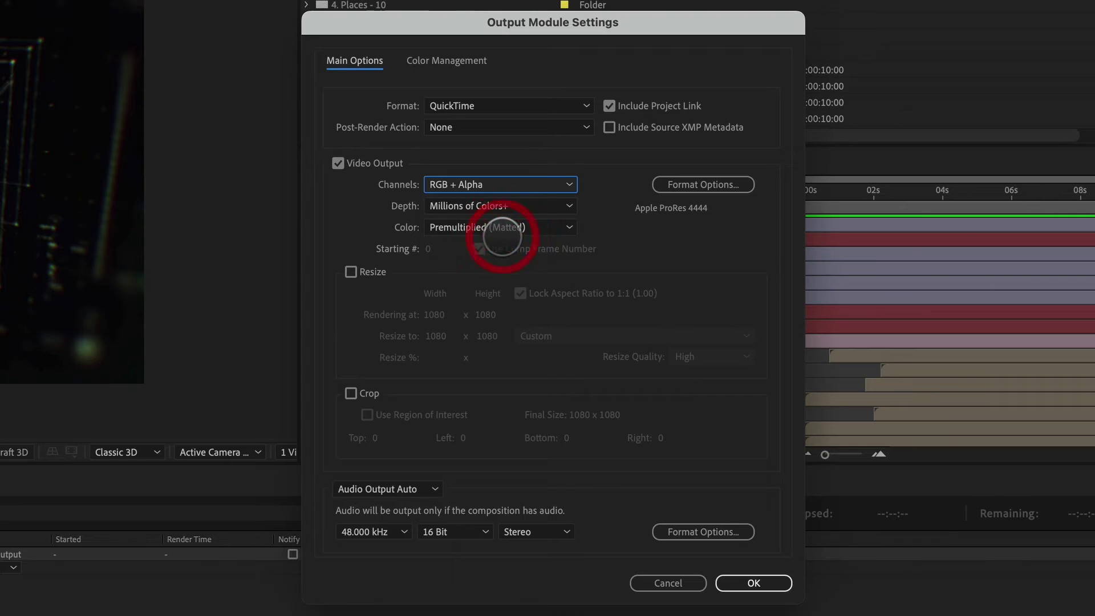
{"action": "left_click", "coordinate": [410, 489]}
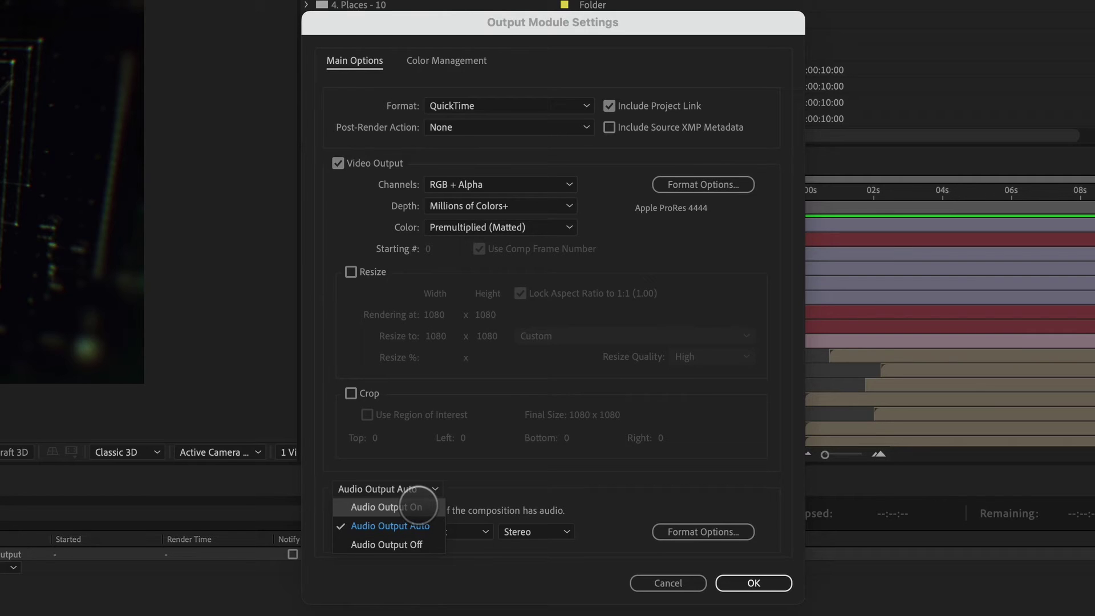
{"action": "left_click", "coordinate": [692, 531]}
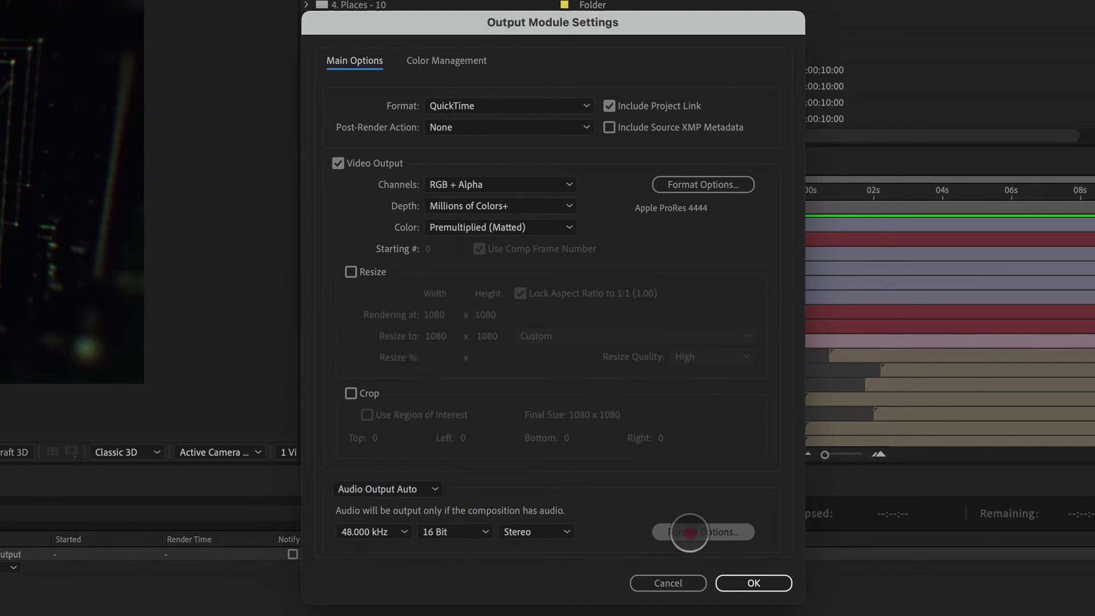
Send Comp 1 to the Adobe Media Encoder queue from the Composition menu.
{"action": "left_click", "coordinate": [682, 531]}
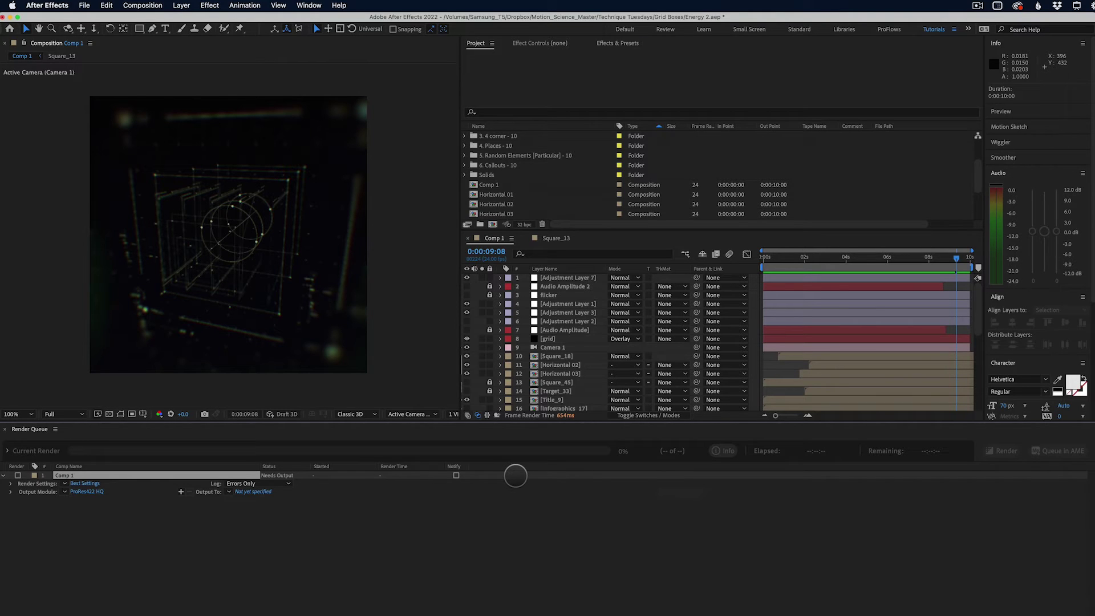
{"action": "left_click", "coordinate": [494, 238]}
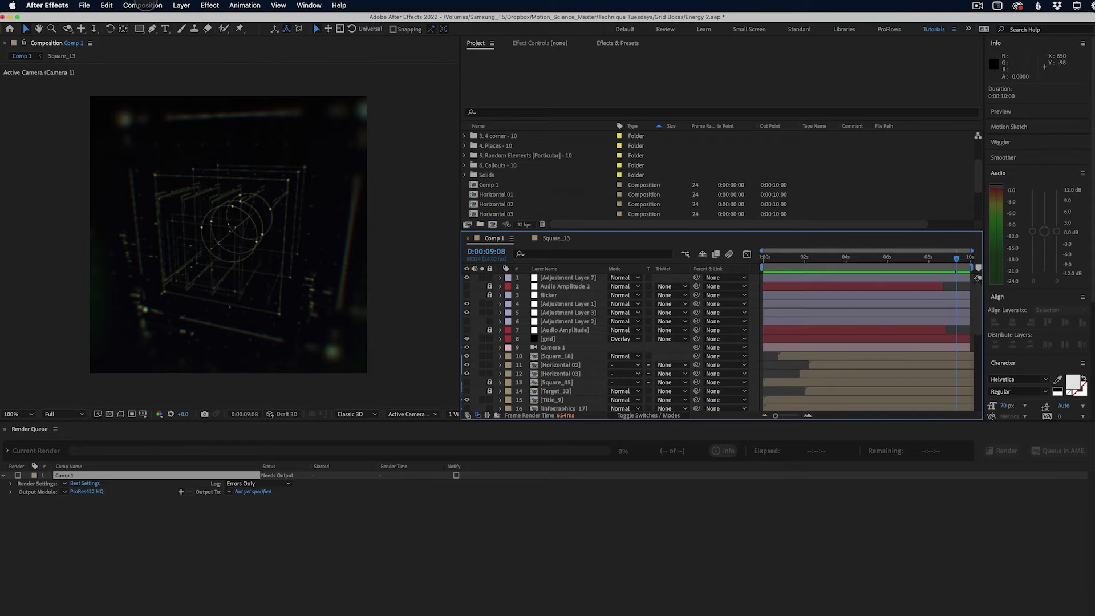
{"action": "left_click", "coordinate": [141, 5]}
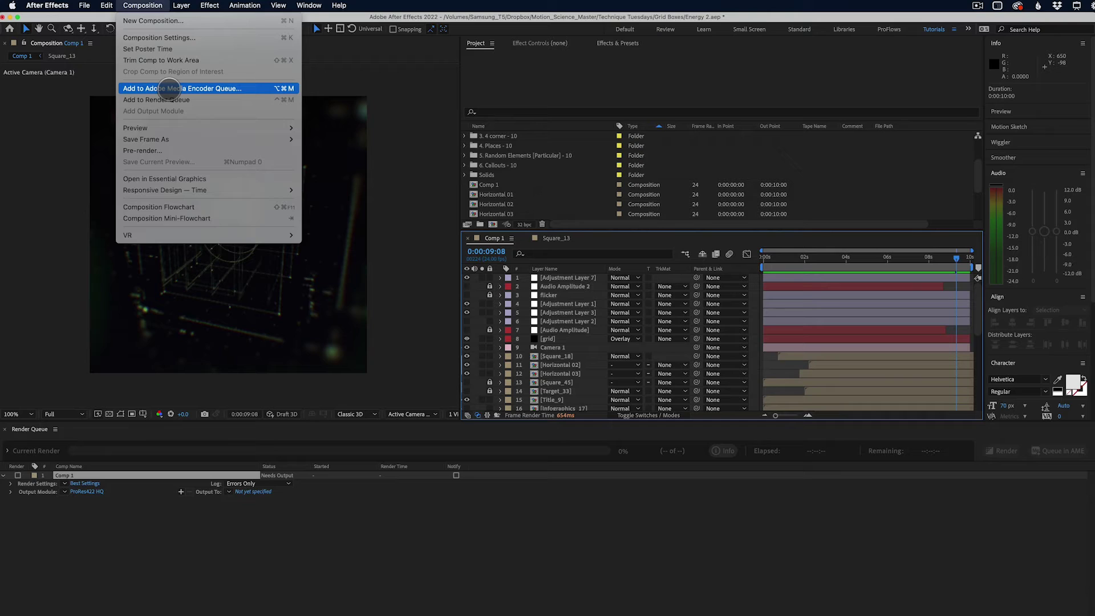
{"action": "left_click", "coordinate": [169, 89]}
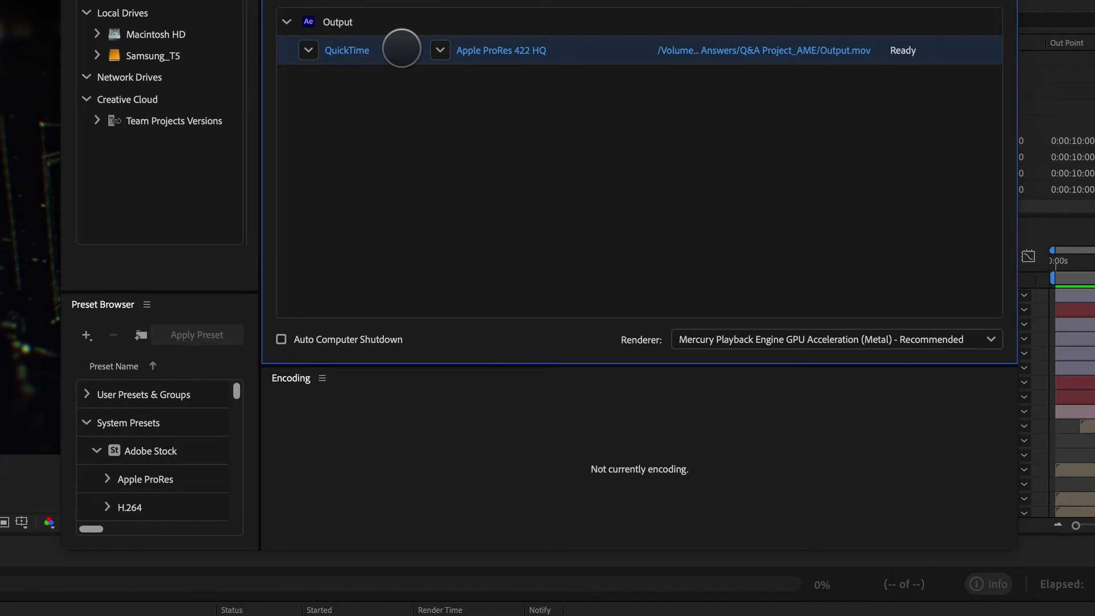
Change the queued Comp 1 output's format to H.264.
{"action": "left_click", "coordinate": [342, 50]}
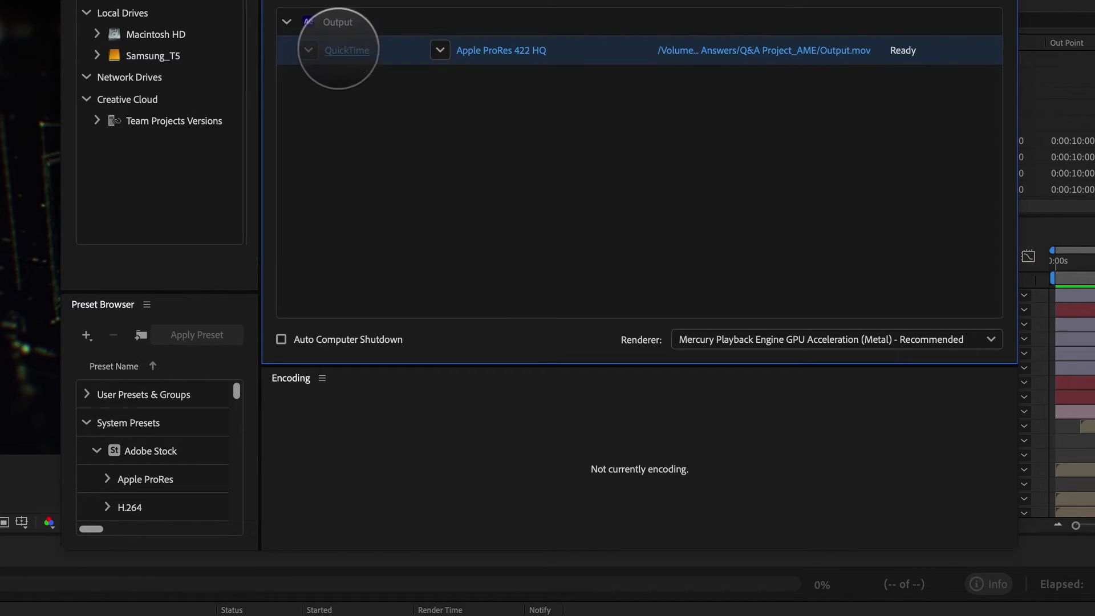
{"action": "mouse_move", "coordinate": [474, 50]}
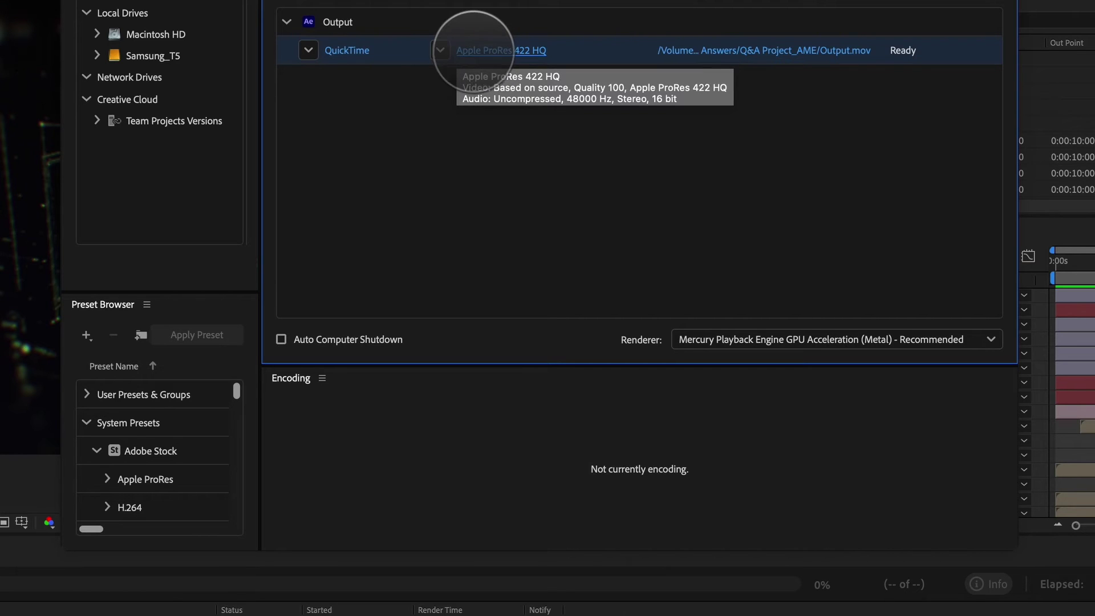
{"action": "left_click", "coordinate": [308, 50]}
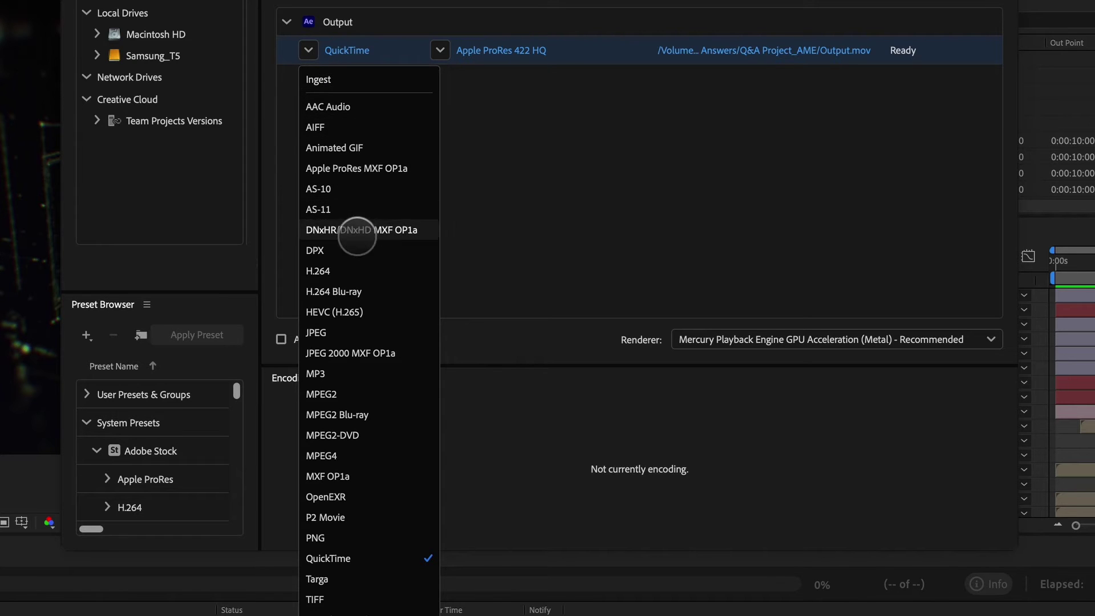
{"action": "left_click", "coordinate": [357, 270]}
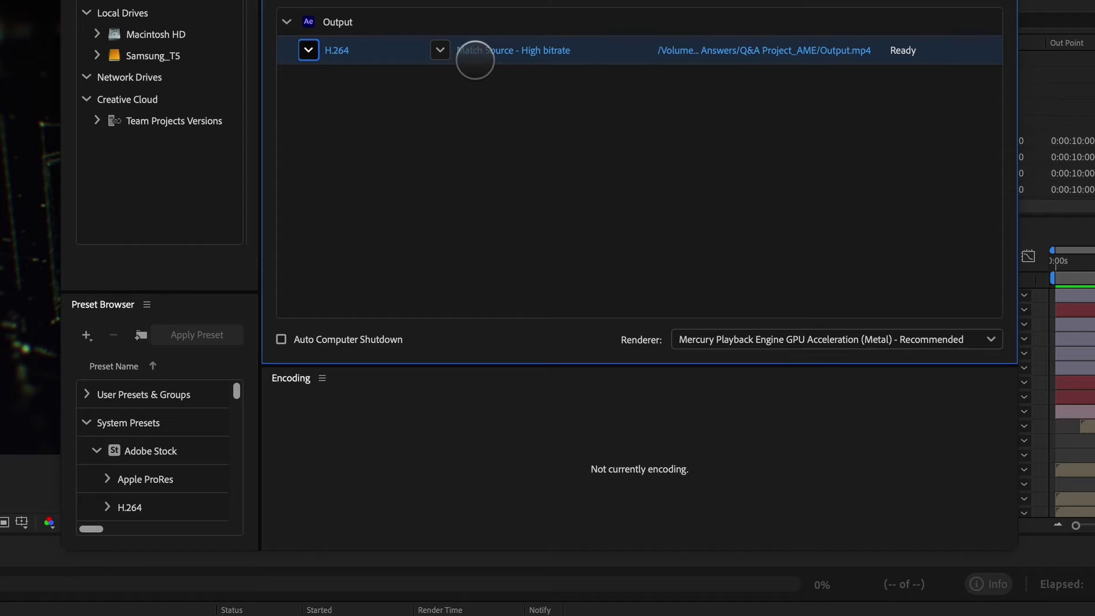
Apply the High Quality 1080p HD preset to the H.264 output.
{"action": "left_click", "coordinate": [440, 51]}
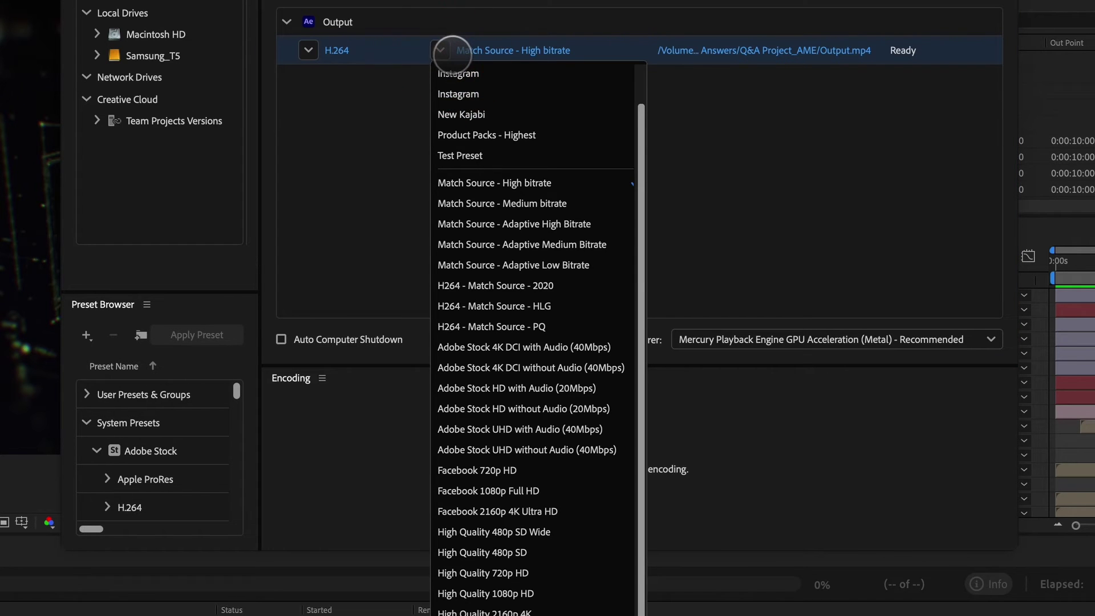
{"action": "scroll", "coordinate": [480, 182], "scroll_direction": "up", "scroll_amount": 2}
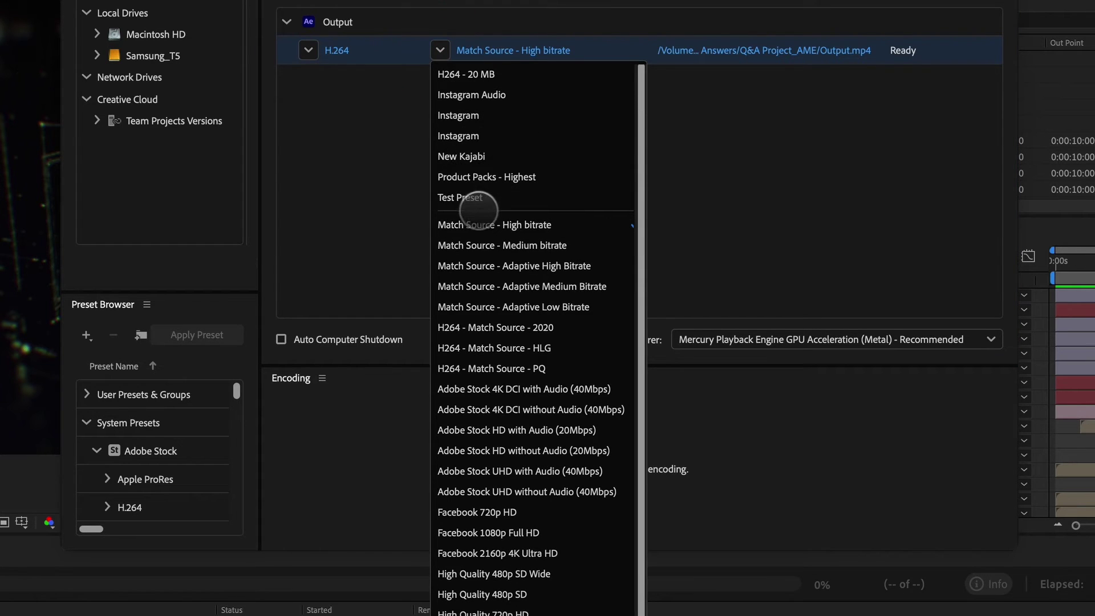
{"action": "scroll", "coordinate": [486, 103], "scroll_direction": "down", "scroll_amount": 2}
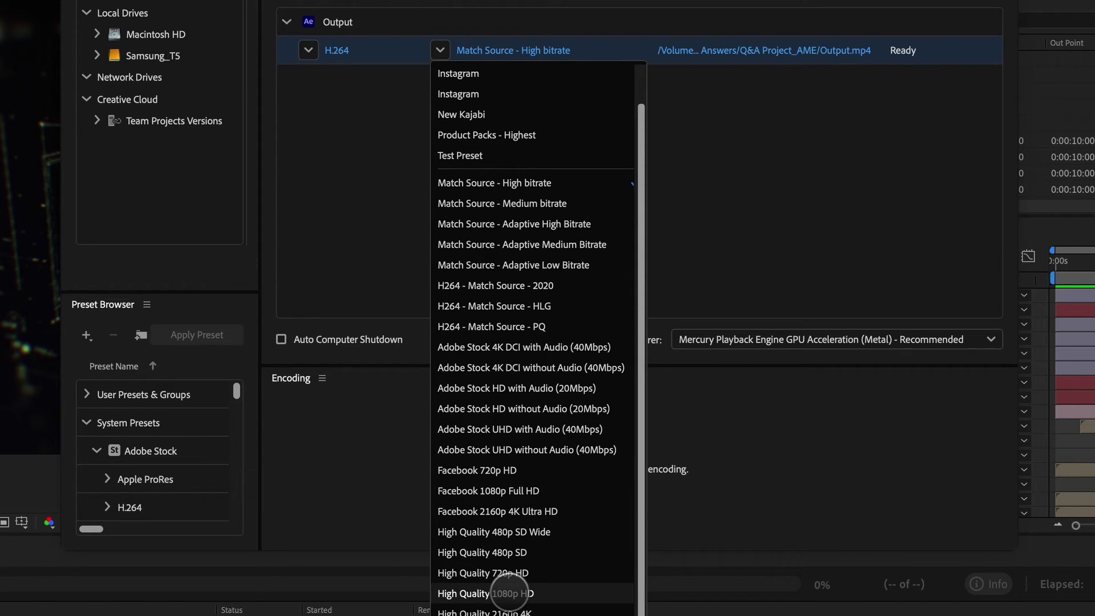
{"action": "left_click", "coordinate": [516, 593]}
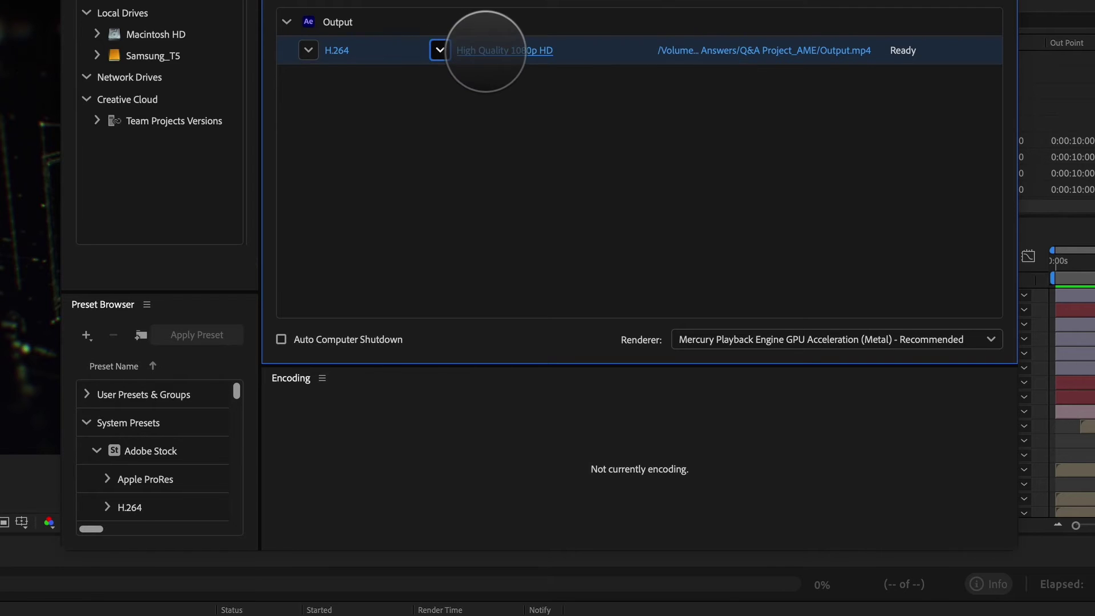
Open the H.264 Export Settings and uncheck Export Audio.
{"action": "key", "text": "Return"}
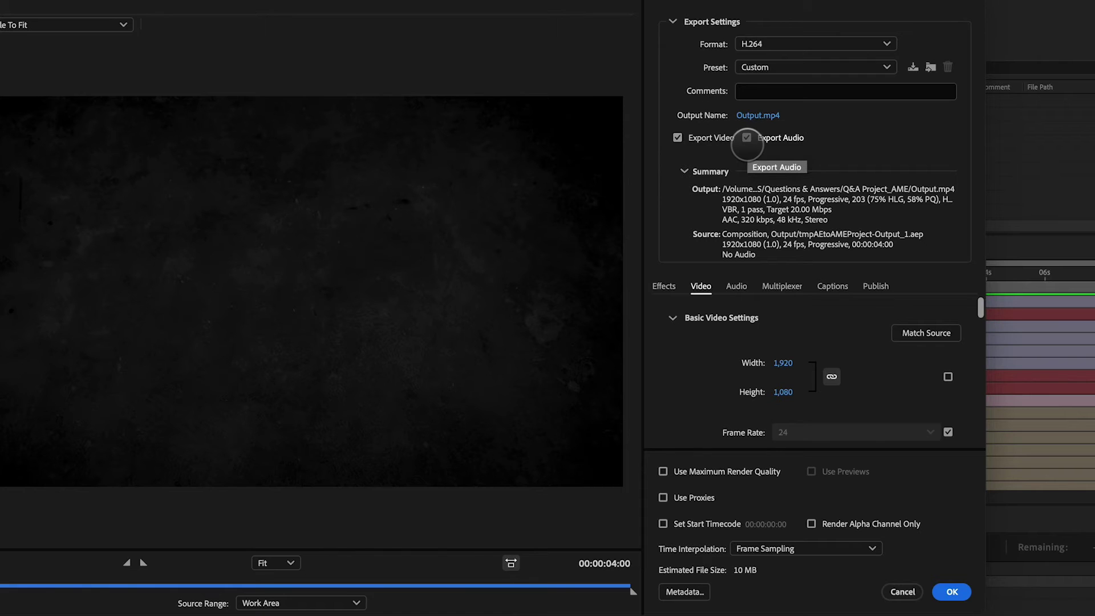
{"action": "left_click", "coordinate": [745, 138]}
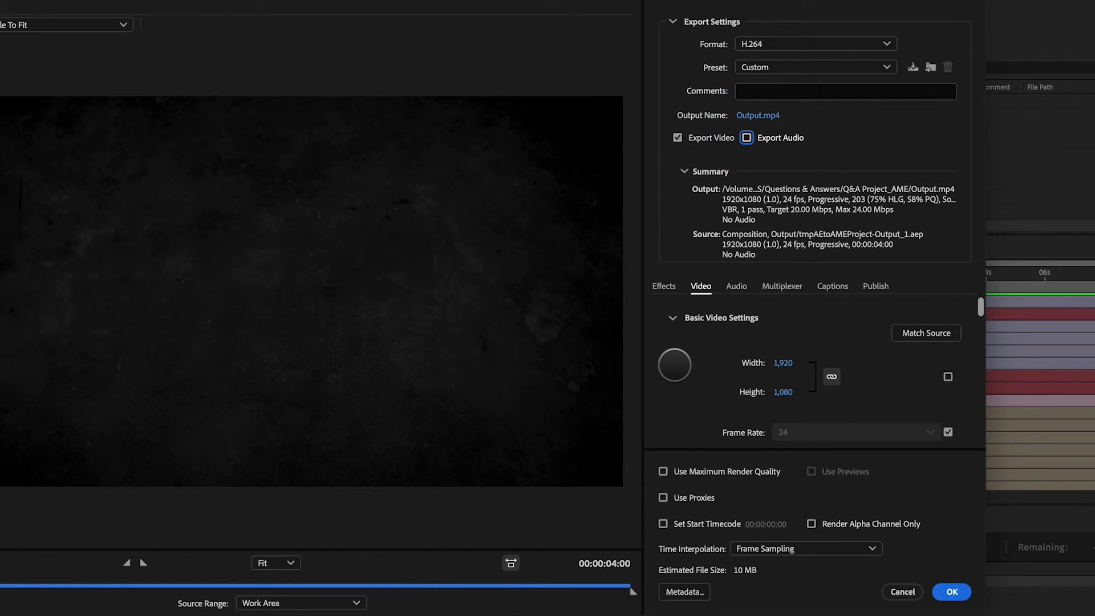
{"action": "scroll", "coordinate": [675, 365], "scroll_direction": "down", "scroll_amount": 2}
{"action": "left_click", "coordinate": [665, 336]}
Review the Video tab's Bitrate Settings, keeping VBR, 1 pass encoding.
{"action": "scroll", "coordinate": [670, 337], "scroll_direction": "down", "scroll_amount": 3}
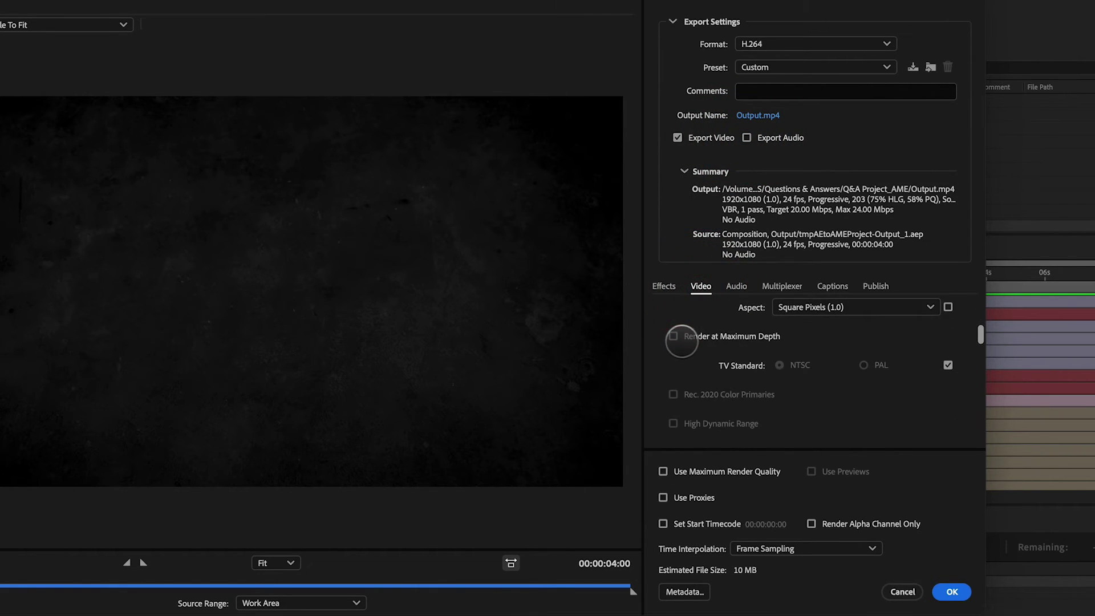
{"action": "scroll", "coordinate": [660, 367], "scroll_direction": "down", "scroll_amount": 5}
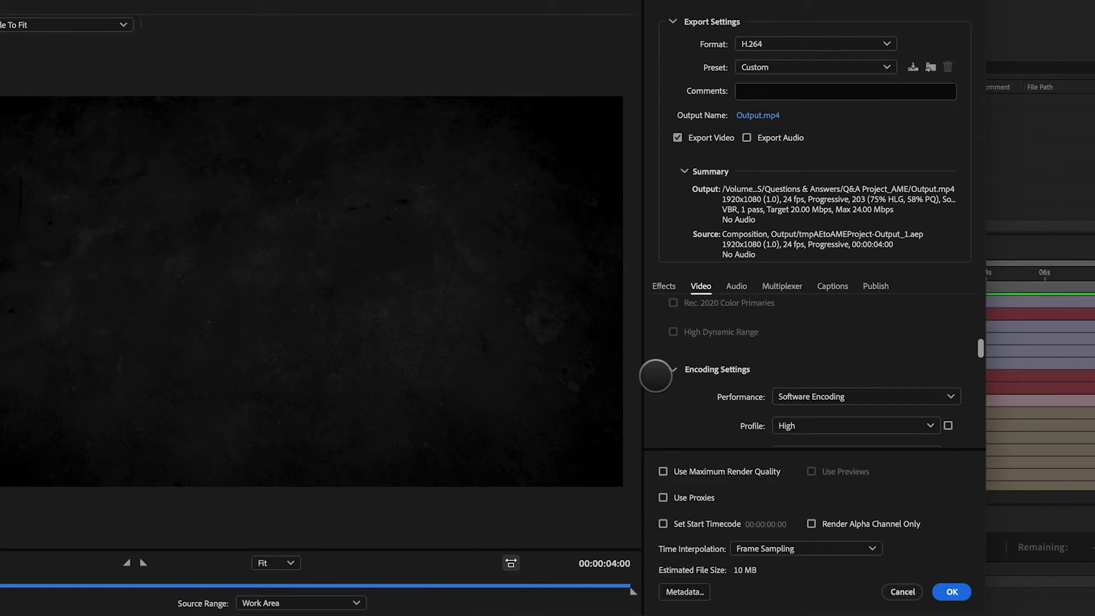
{"action": "scroll", "coordinate": [655, 375], "scroll_direction": "down", "scroll_amount": 5}
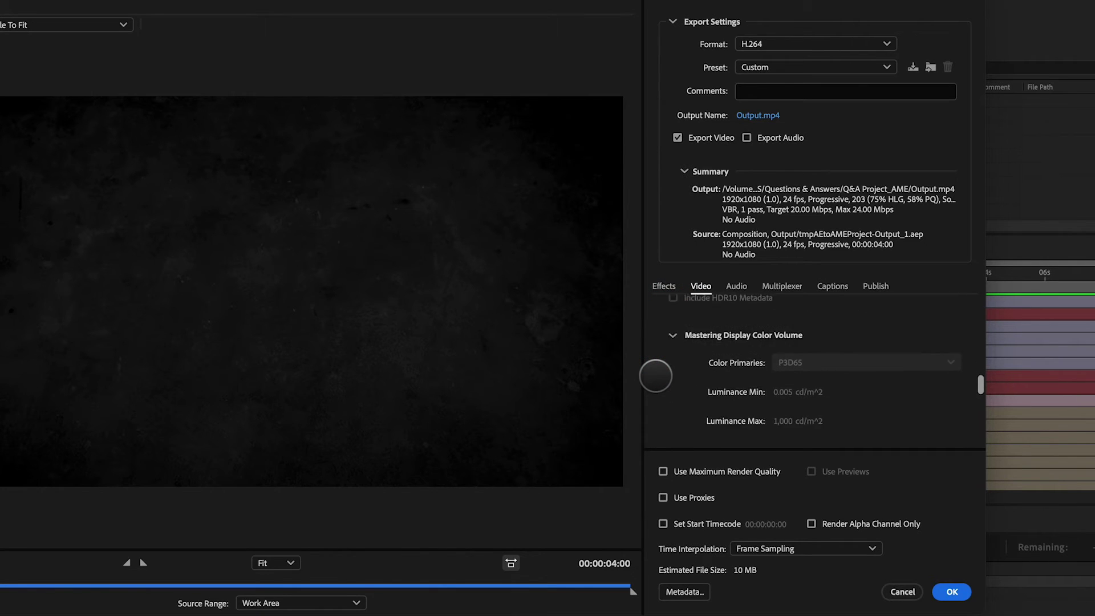
{"action": "scroll", "coordinate": [656, 375], "scroll_direction": "down", "scroll_amount": 4}
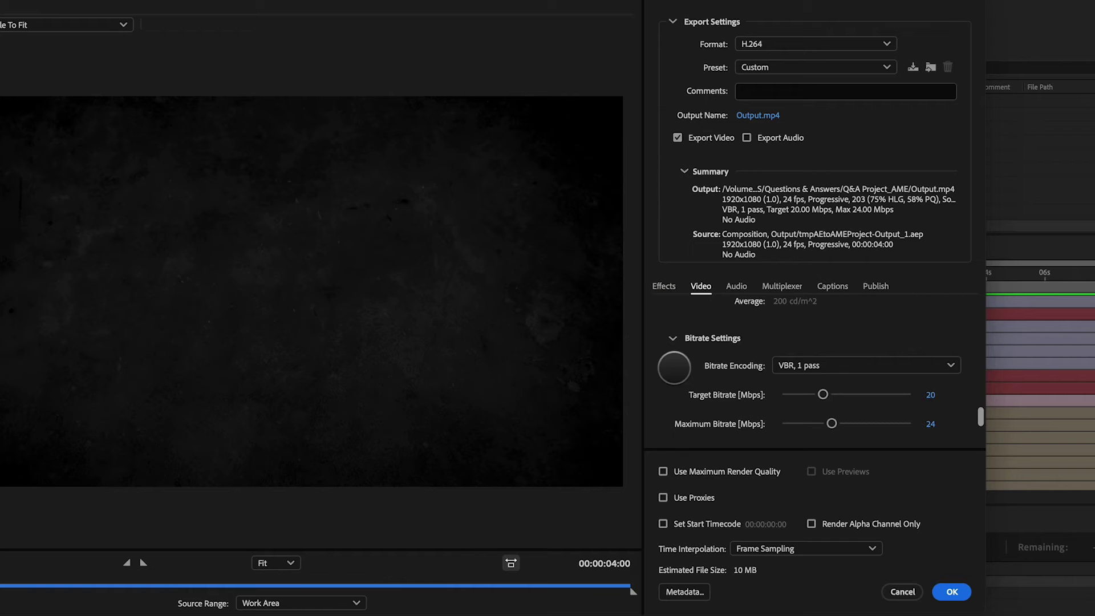
{"action": "left_click", "coordinate": [833, 365]}
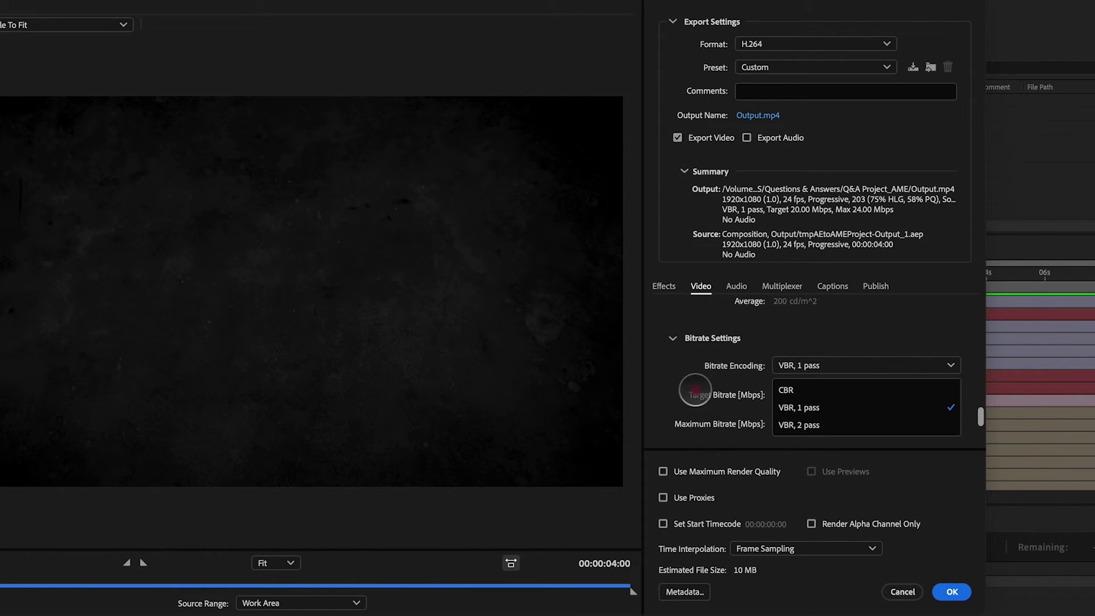
{"action": "left_click", "coordinate": [690, 387]}
{"action": "scroll", "coordinate": [764, 374], "scroll_direction": "down", "scroll_amount": 1}
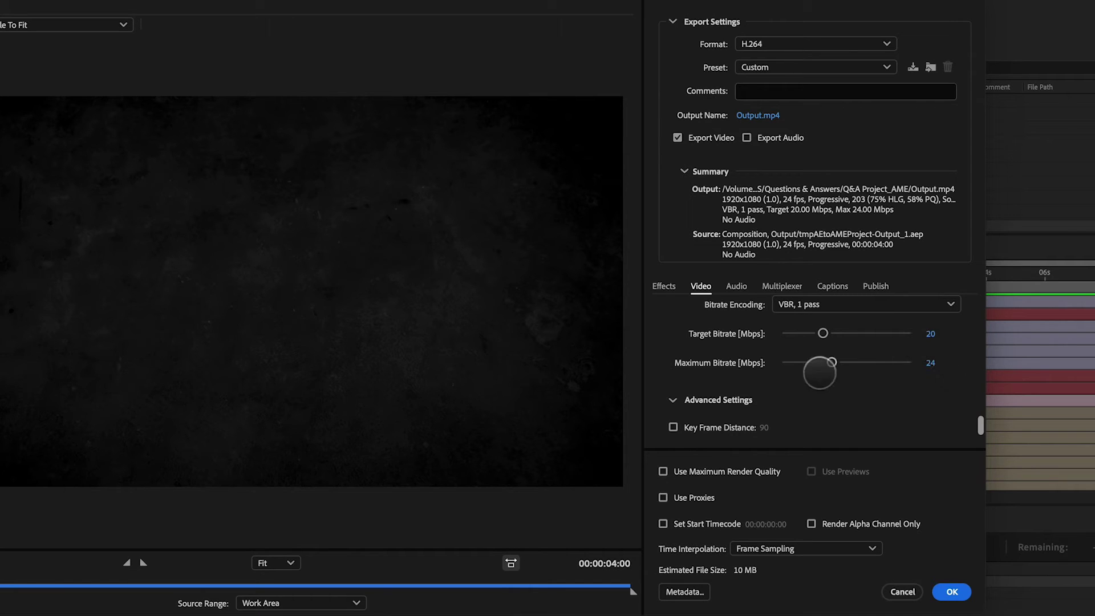
{"action": "mouse_move", "coordinate": [753, 367]}
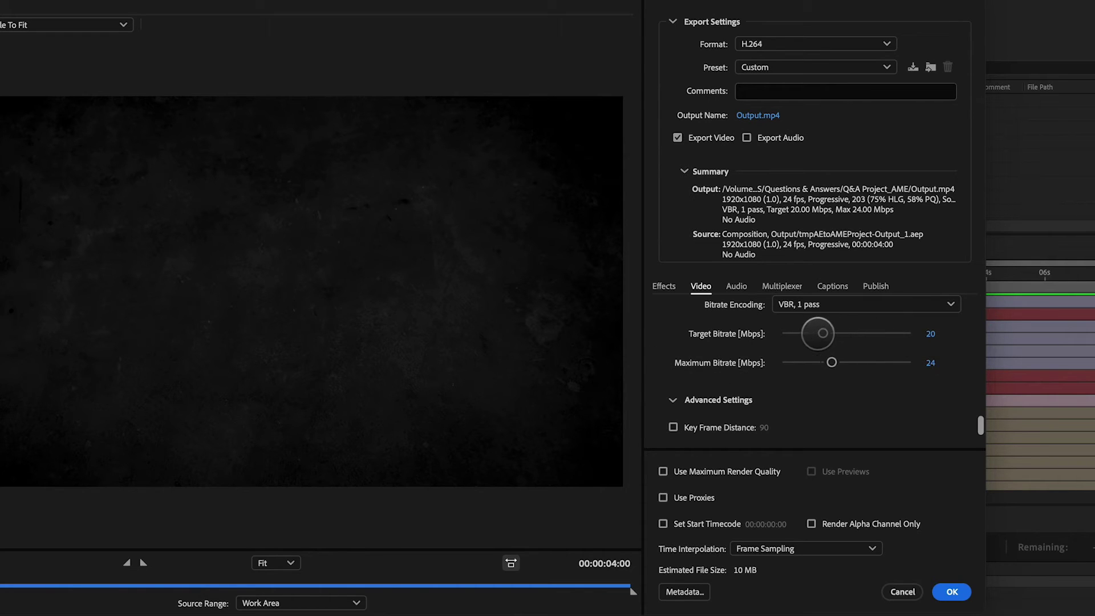
{"action": "scroll", "coordinate": [655, 364], "scroll_direction": "down", "scroll_amount": 3}
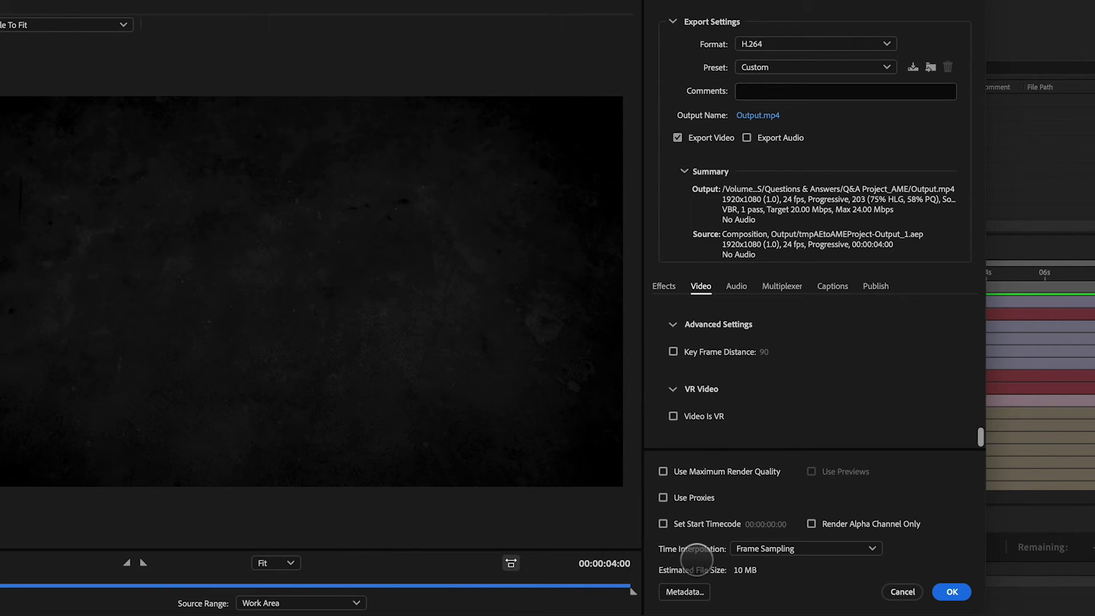
{"action": "left_click", "coordinate": [740, 570]}
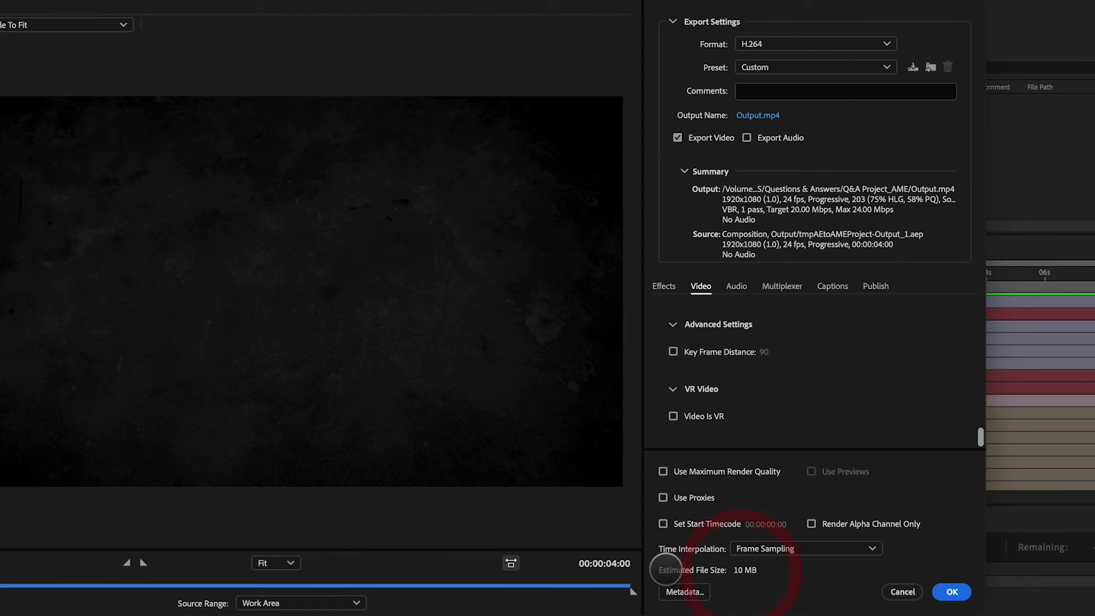
{"action": "left_click", "coordinate": [761, 564]}
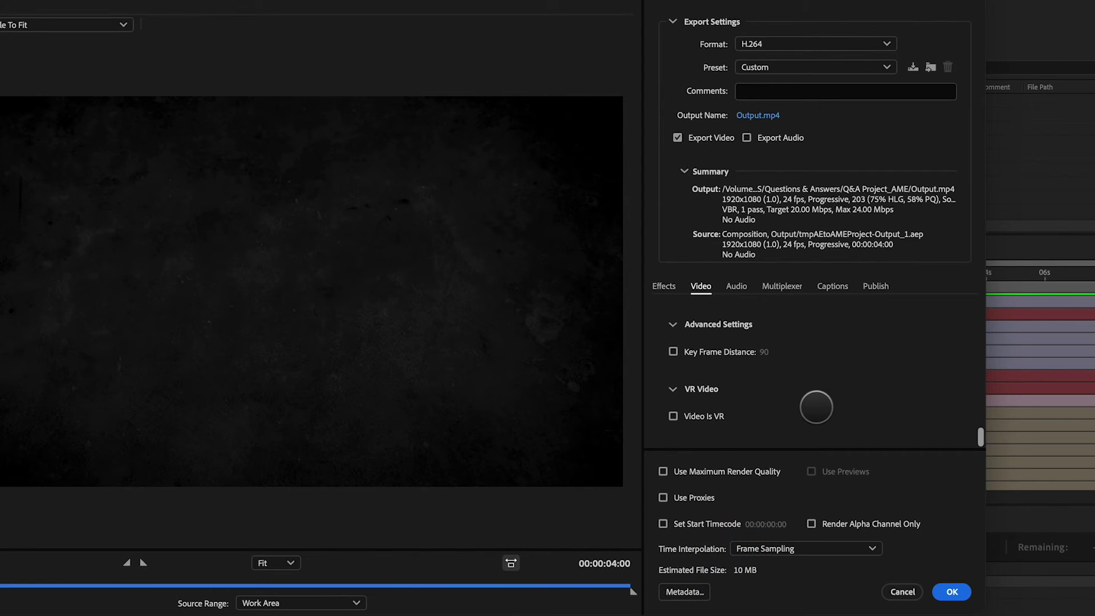
{"action": "scroll", "coordinate": [816, 406], "scroll_direction": "up", "scroll_amount": 3}
{"action": "scroll", "coordinate": [816, 407], "scroll_direction": "up", "scroll_amount": 2}
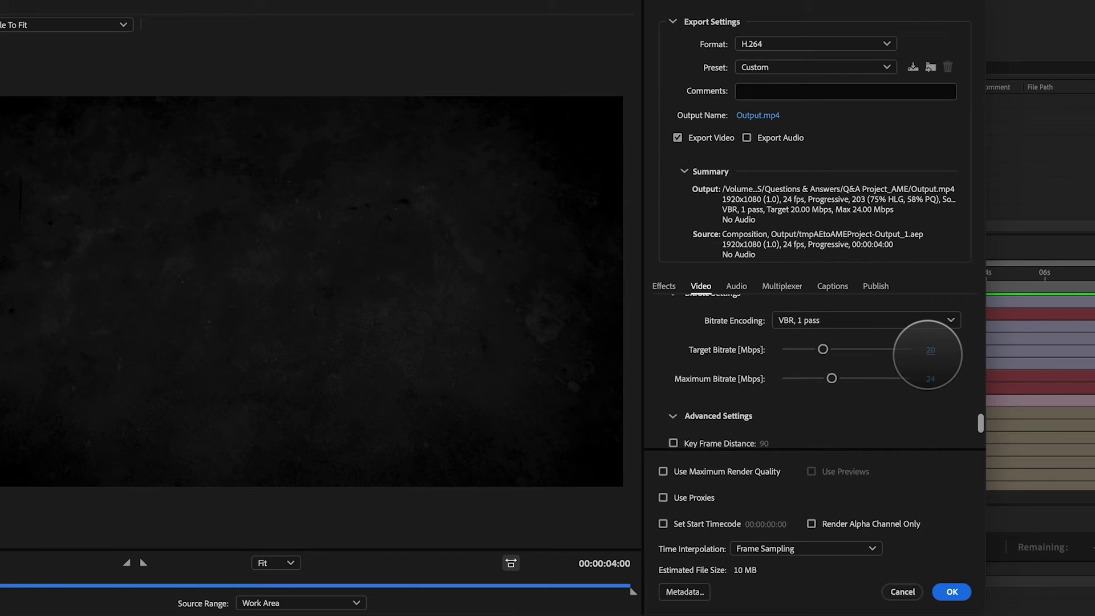
Set target bitrate to 8.86 Mbps and maximum to 14.13 Mbps, then confirm with OK.
{"action": "left_click_drag", "start_coordinate": [823, 349], "coordinate": [800, 350]}
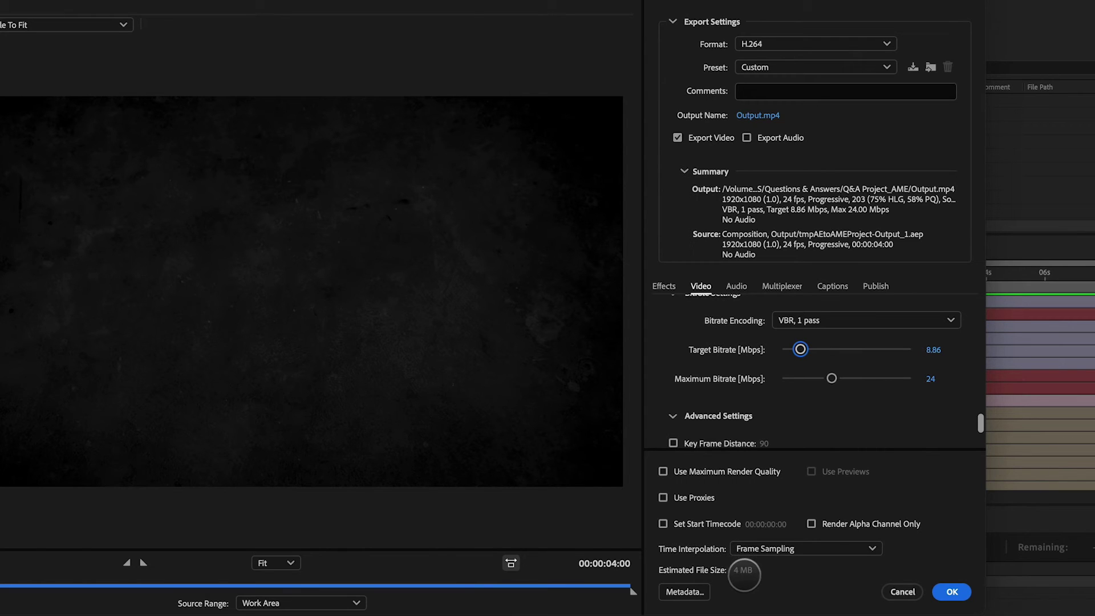
{"action": "left_click_drag", "start_coordinate": [831, 378], "coordinate": [811, 378]}
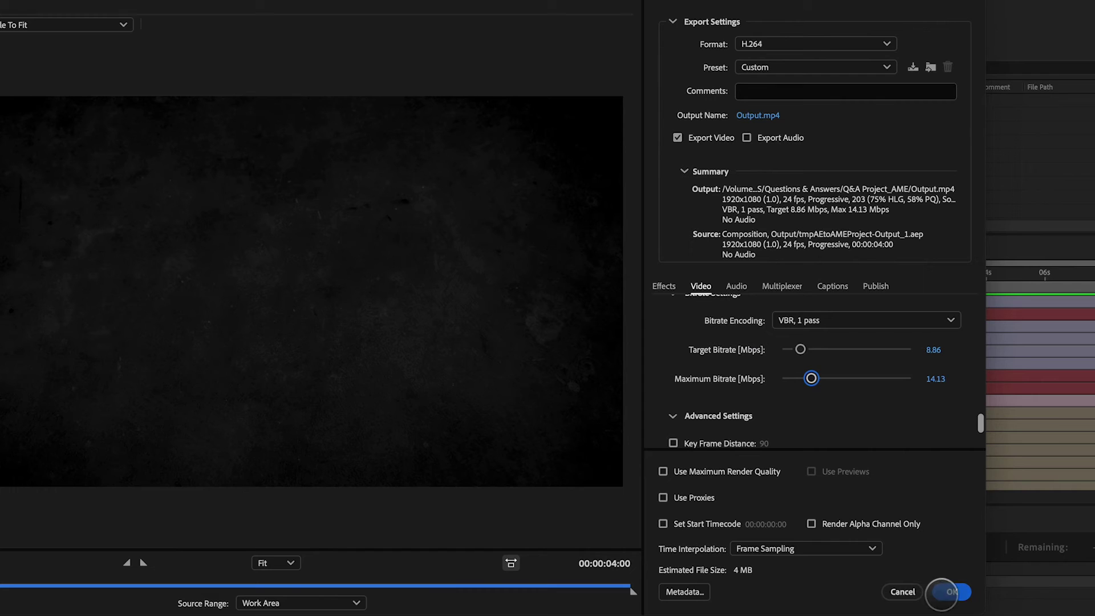
{"action": "left_click", "coordinate": [942, 591]}
{"action": "left_click", "coordinate": [389, 107]}
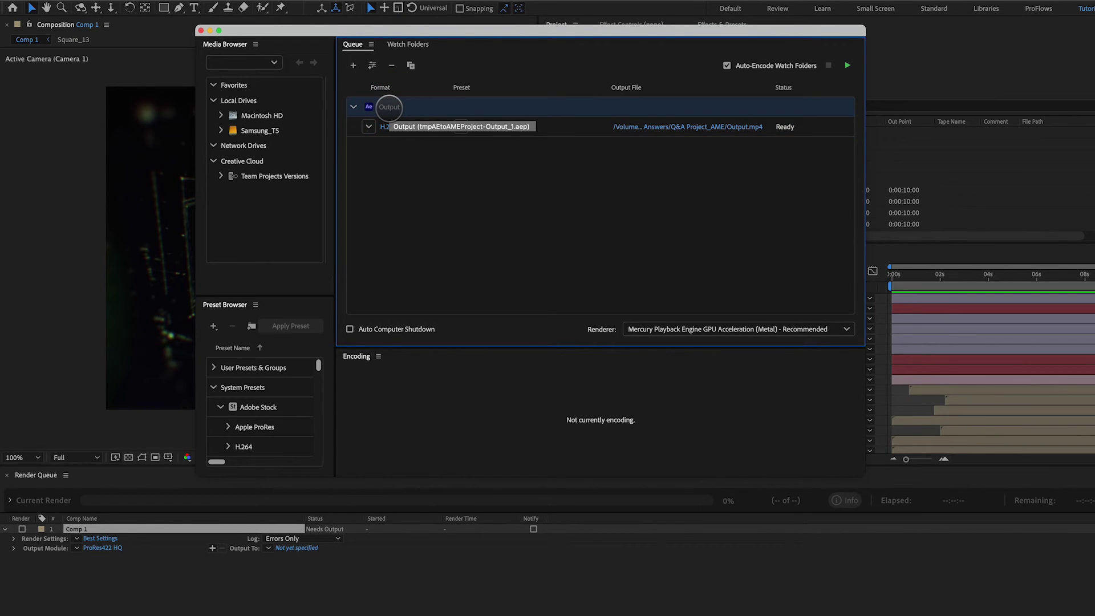
Duplicate the output and set the copy to QuickTime with Apple ProRes 422 8 bit No Audio.
{"action": "key", "text": "super+d"}
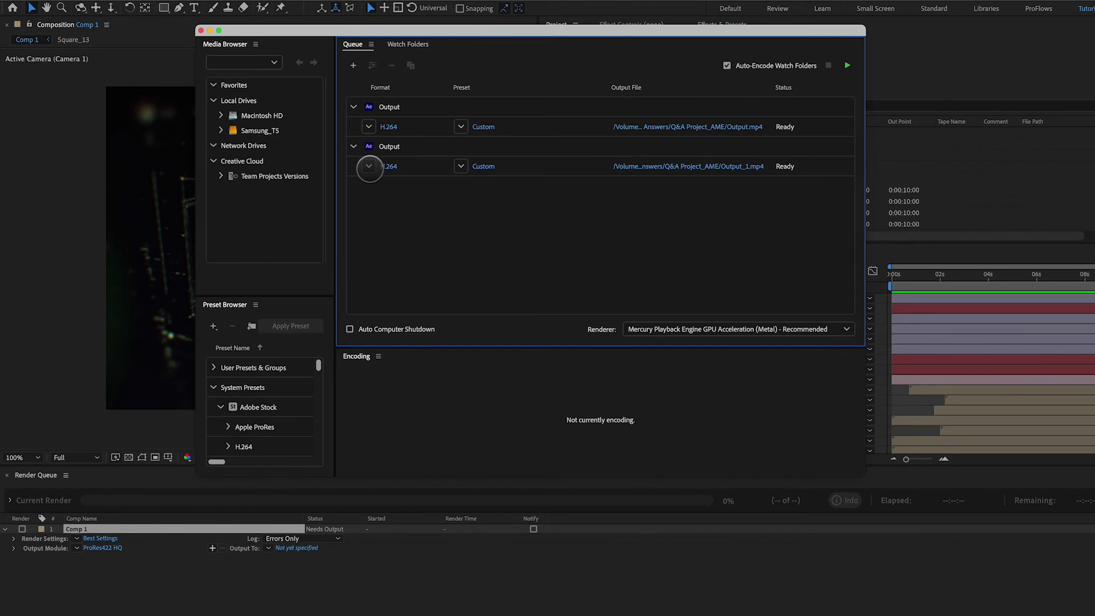
{"action": "left_click", "coordinate": [369, 166]}
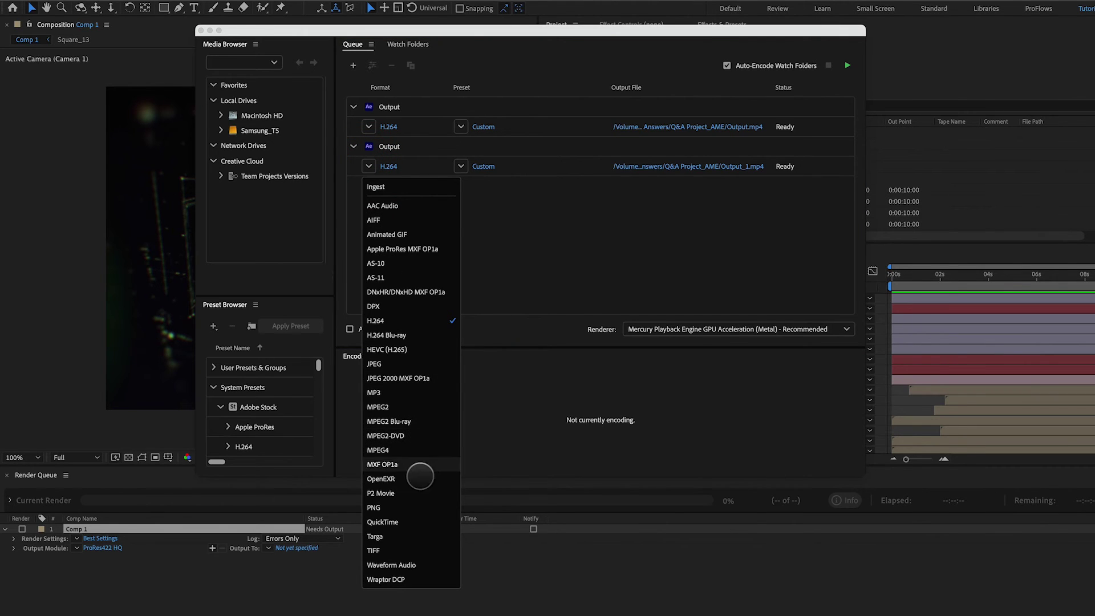
{"action": "left_click", "coordinate": [417, 521]}
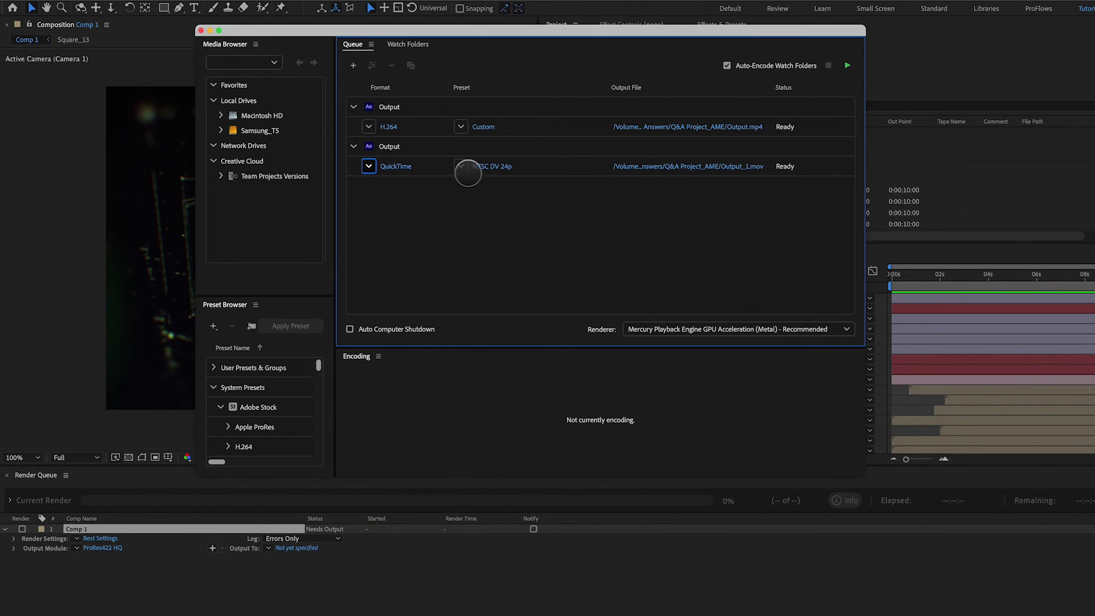
{"action": "left_click", "coordinate": [465, 170]}
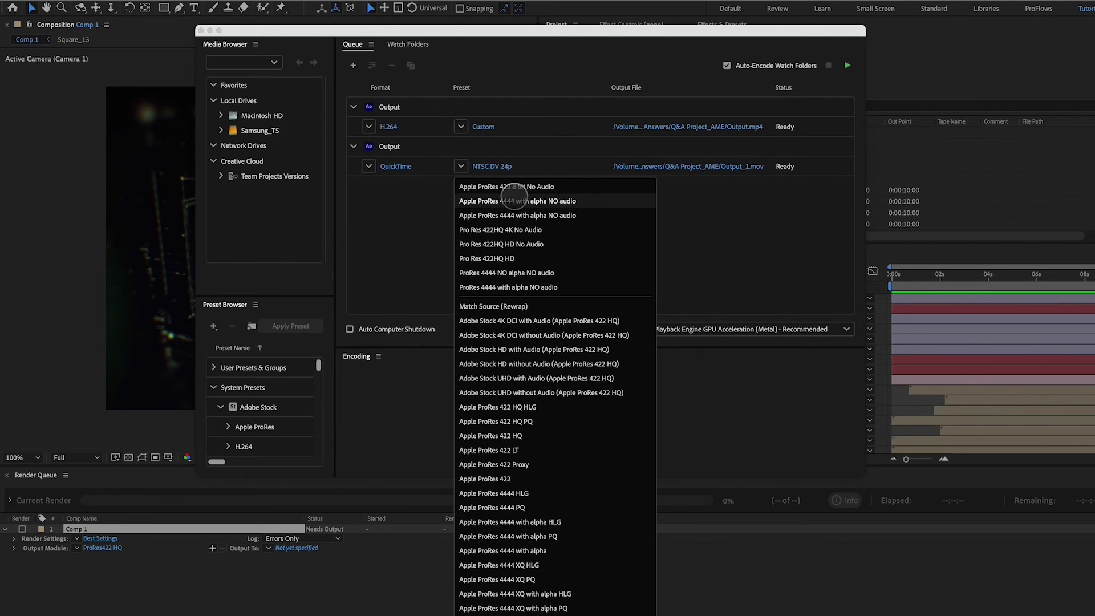
{"action": "left_click", "coordinate": [514, 187]}
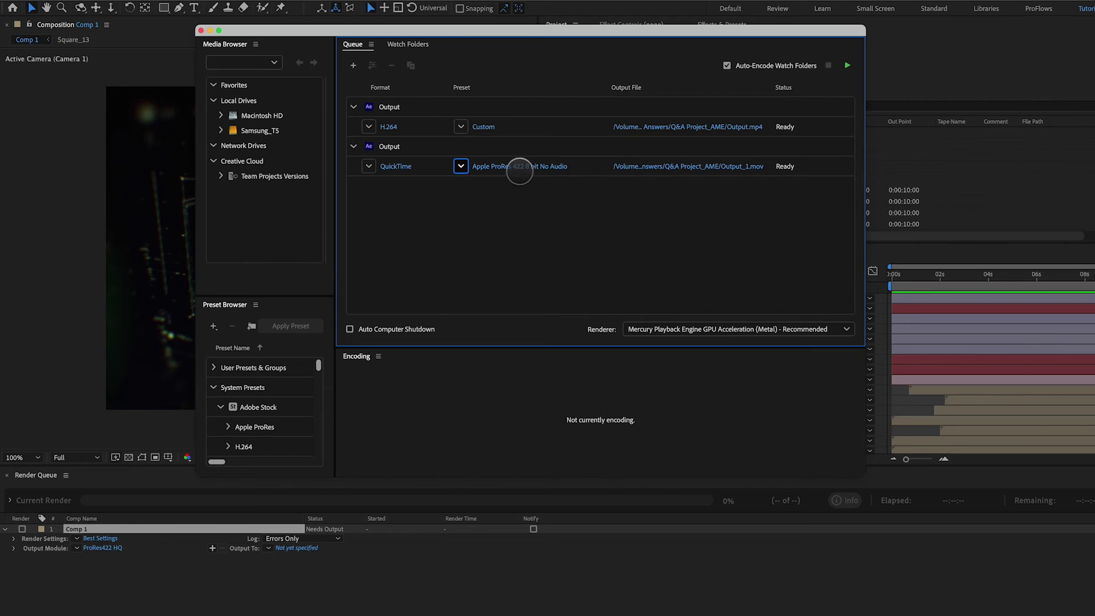
{"action": "left_click", "coordinate": [518, 167]}
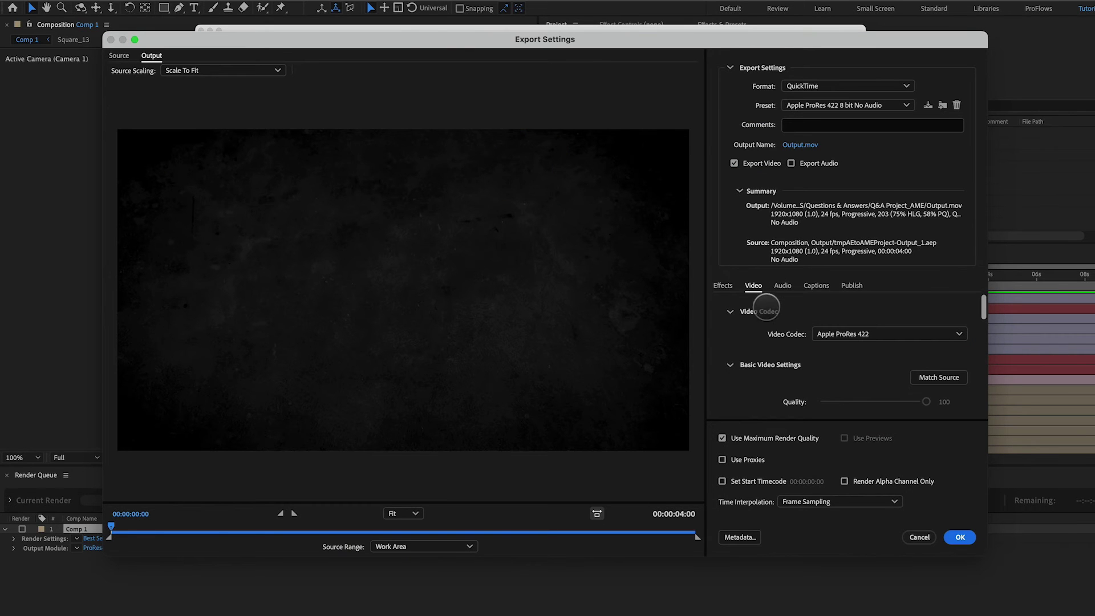
Look over the ProRes video settings and cancel Export Settings without changes.
{"action": "scroll", "coordinate": [765, 335], "scroll_direction": "down", "scroll_amount": 5}
{"action": "scroll", "coordinate": [765, 334], "scroll_direction": "up", "scroll_amount": 5}
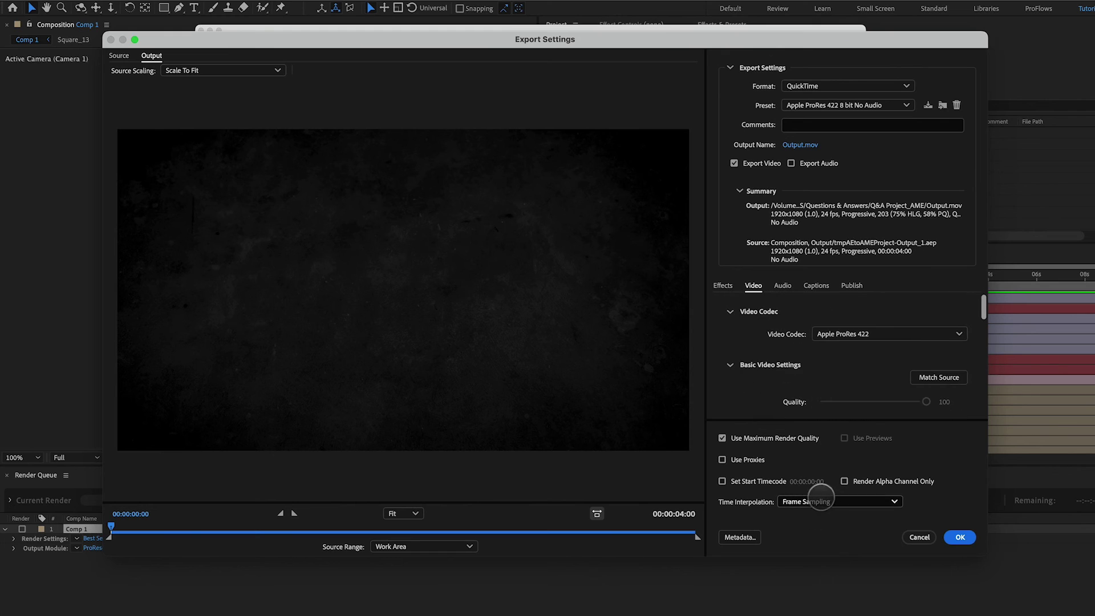
{"action": "left_click", "coordinate": [919, 537]}
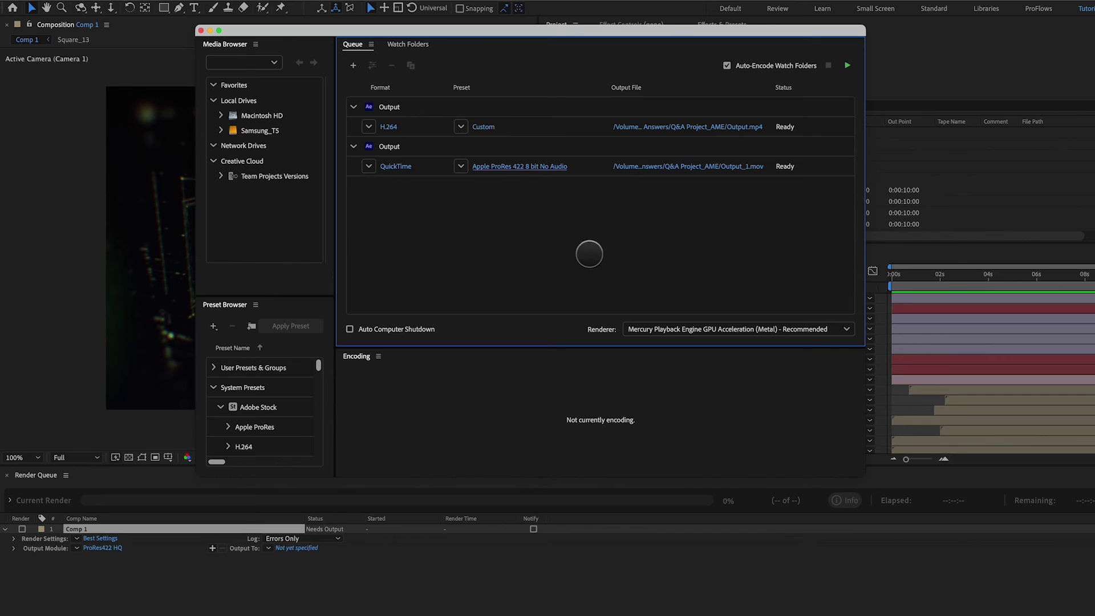
{"action": "left_click", "coordinate": [369, 166]}
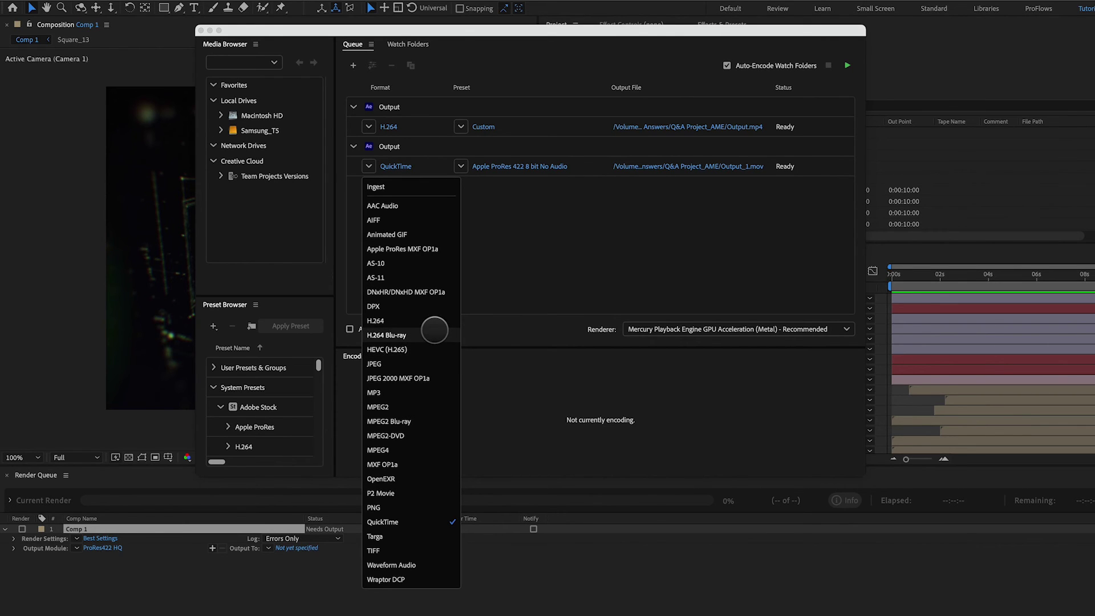
{"action": "left_click", "coordinate": [400, 522]}
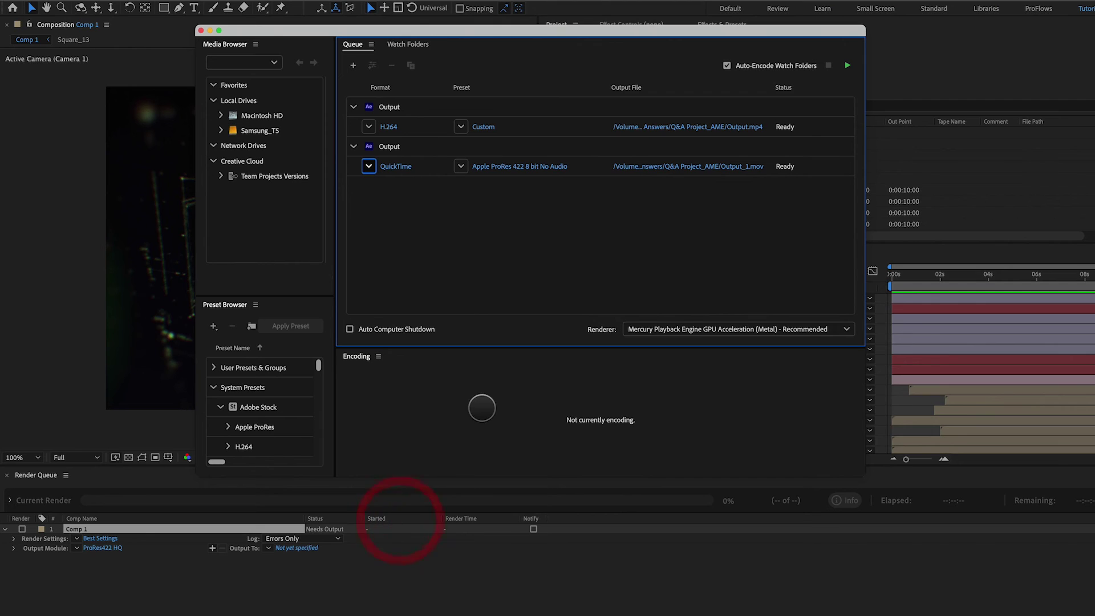
{"action": "left_click", "coordinate": [461, 167]}
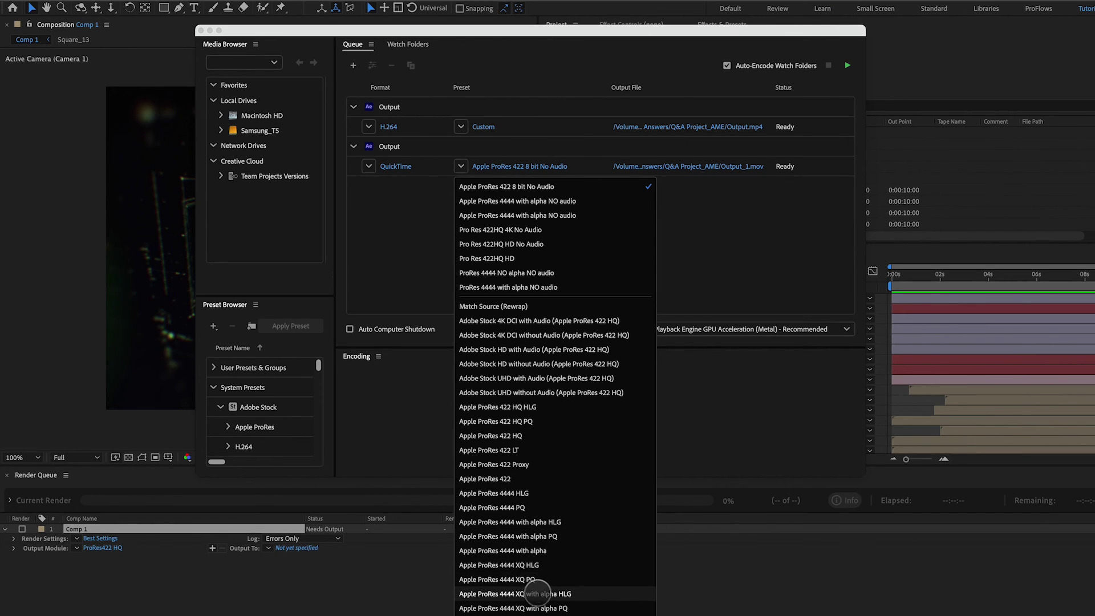
{"action": "left_click", "coordinate": [431, 441]}
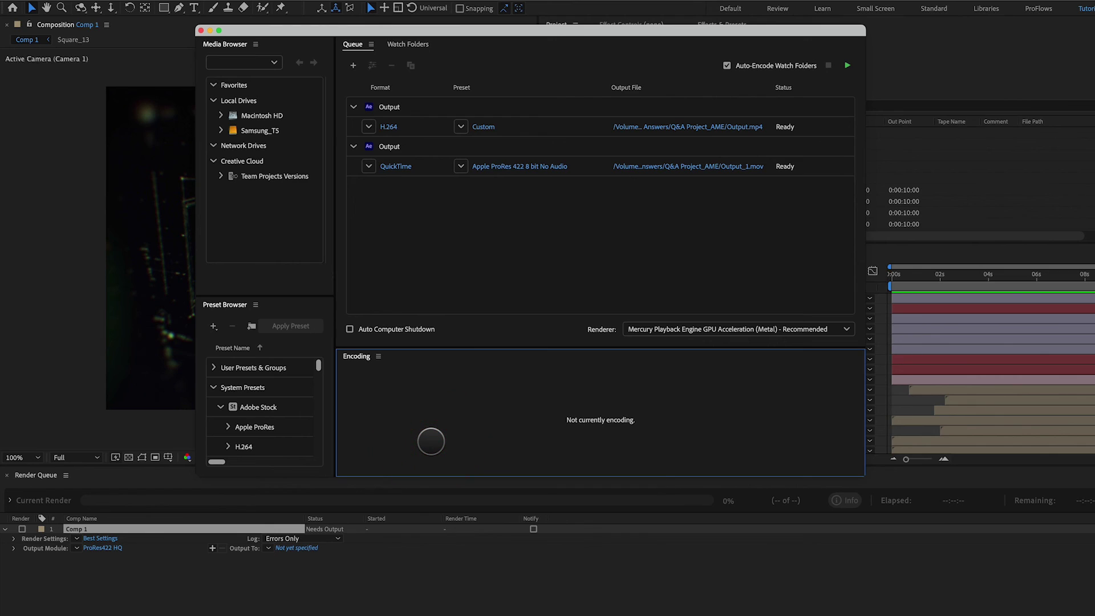